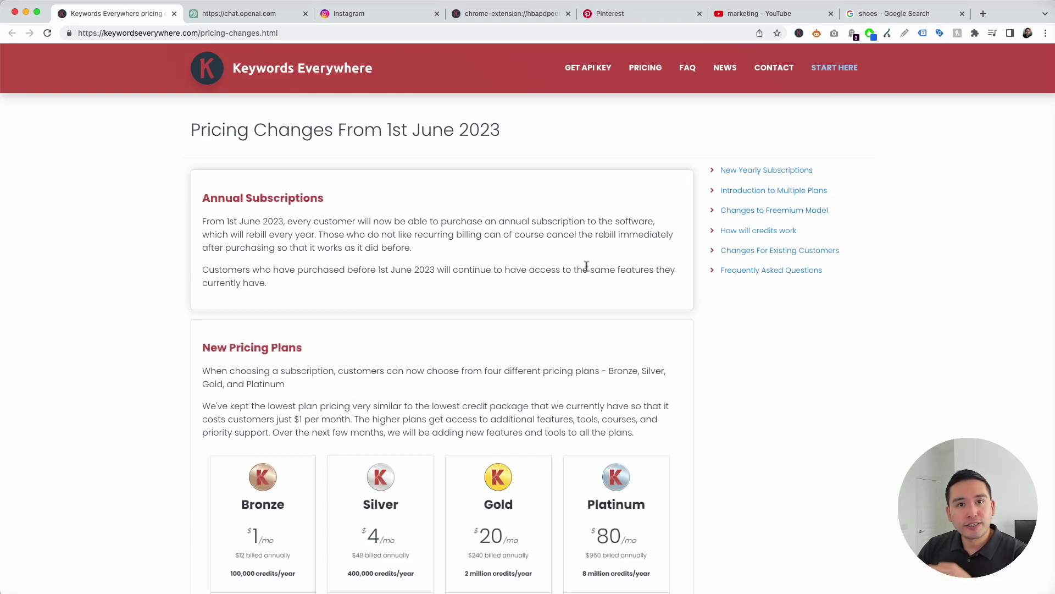
Scroll to the Bronze, Silver, Gold and Platinum plan cards and reset the page zoom
scroll(577, 263, down, 1)
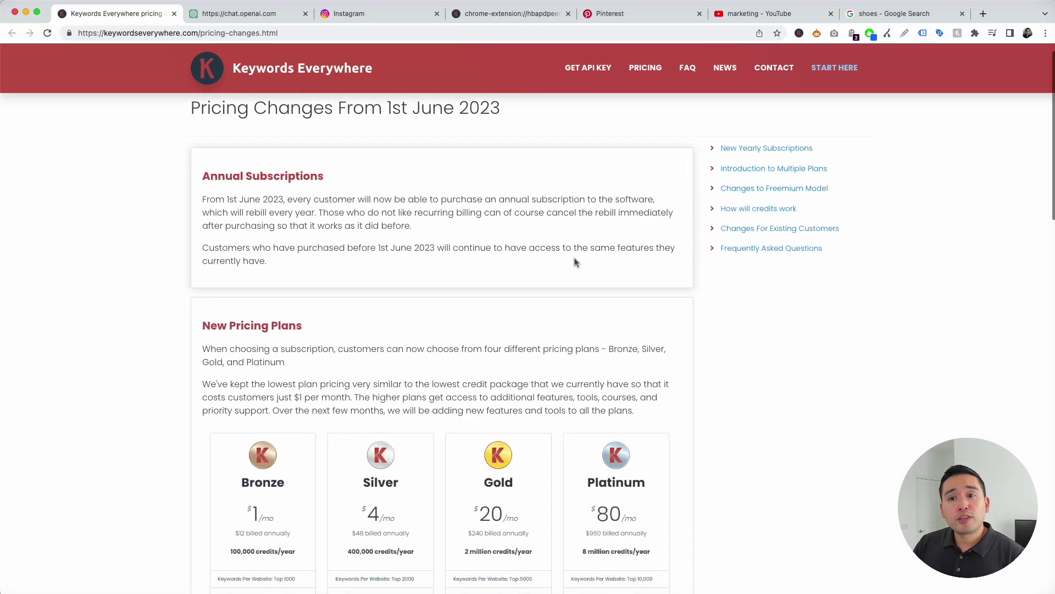
scroll(574, 263, down, 3)
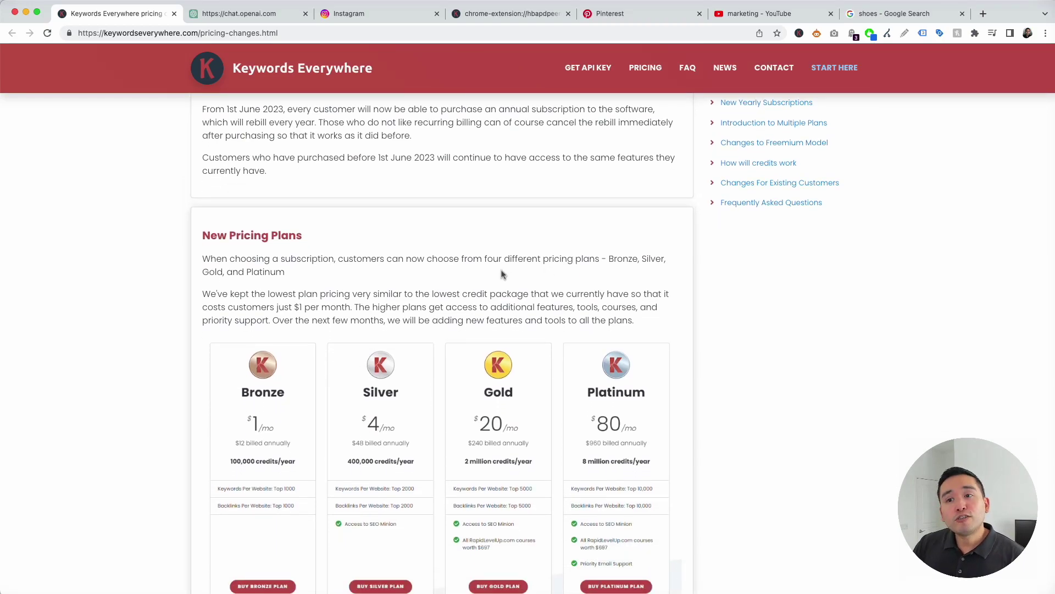
scroll(501, 273, down, 1)
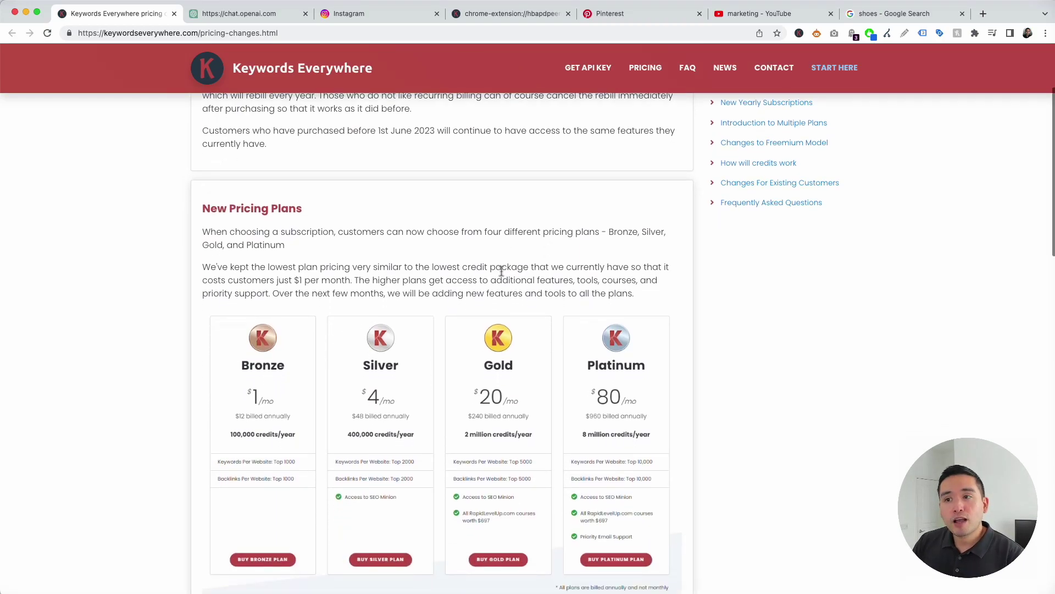
scroll(667, 400, down, 1)
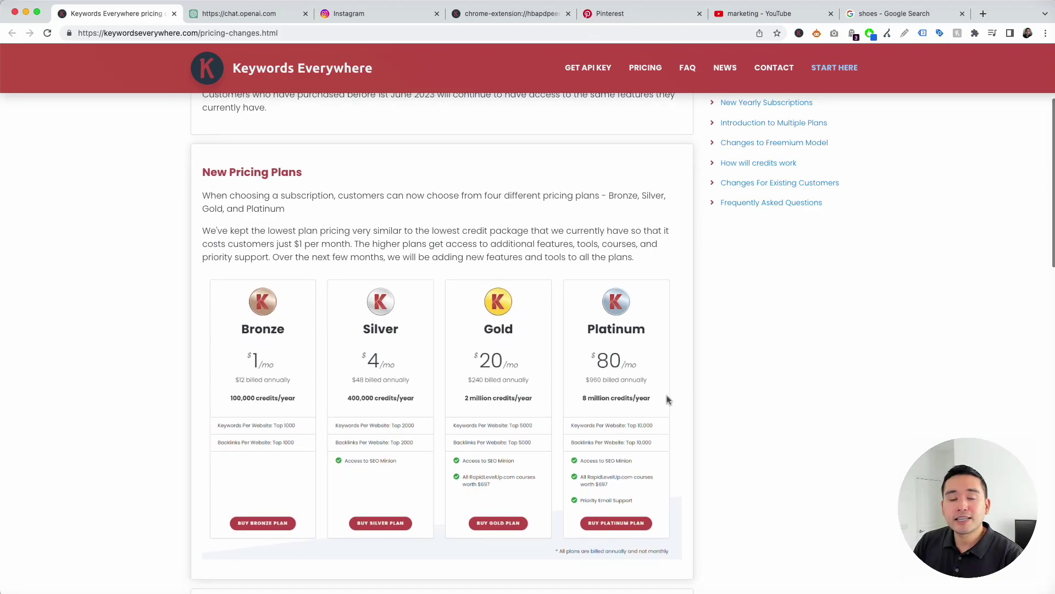
scroll(289, 381, down, 1)
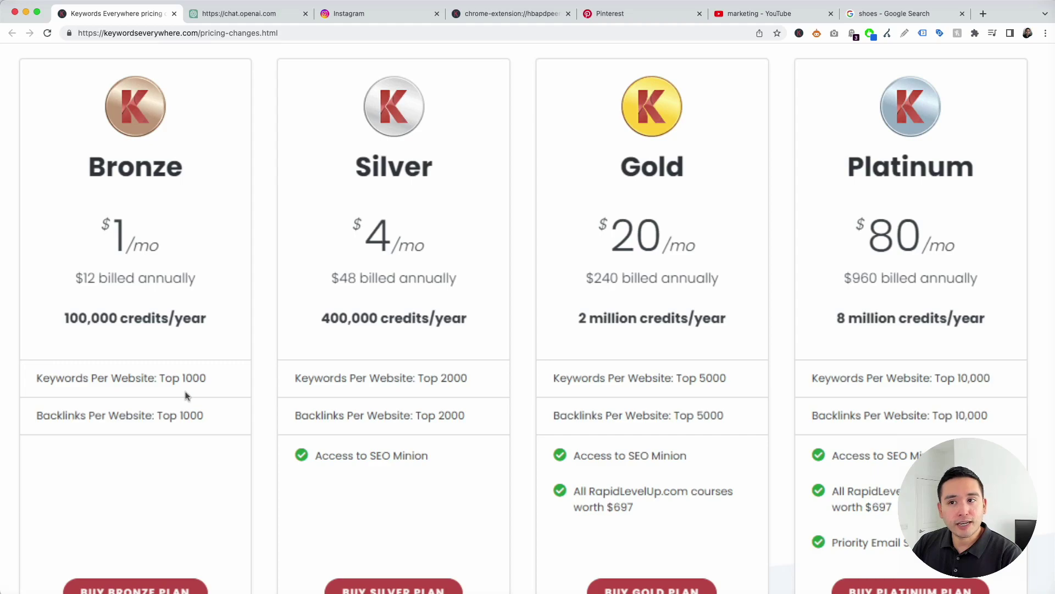
scroll(446, 360, down, 1)
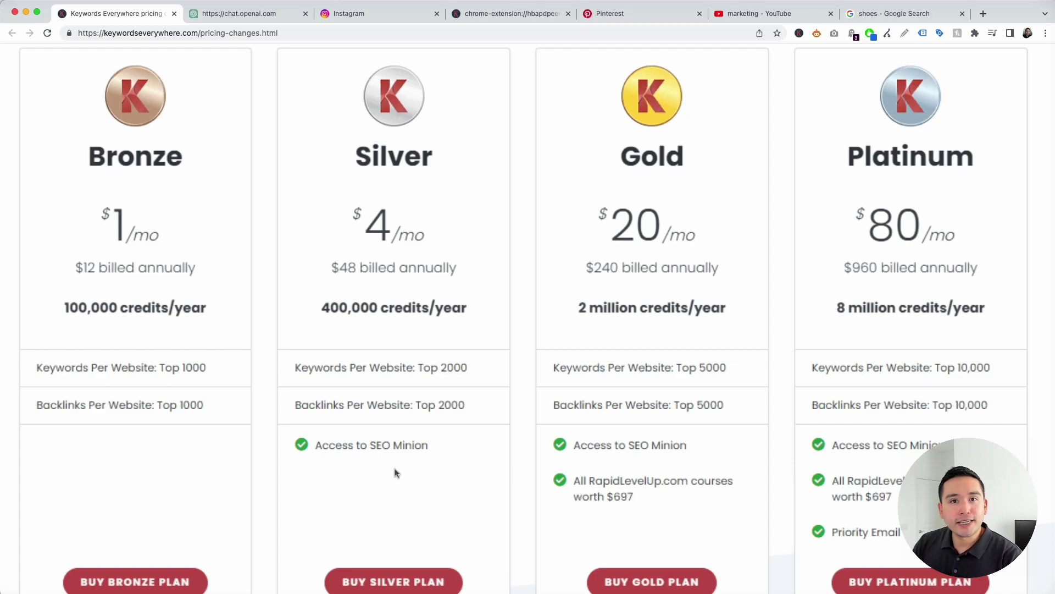
key(ctrl+0)
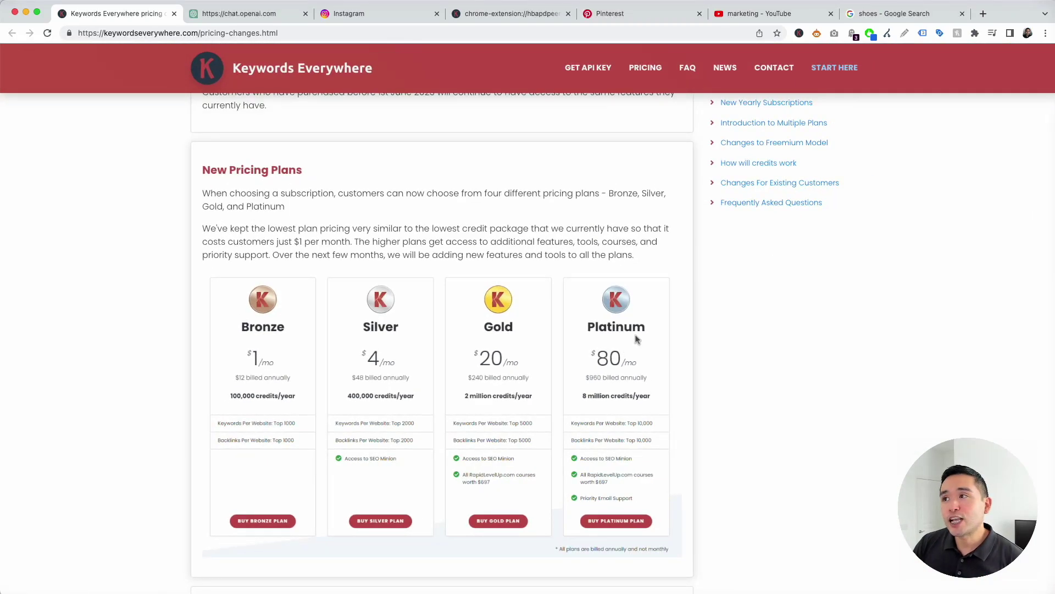
click(816, 33)
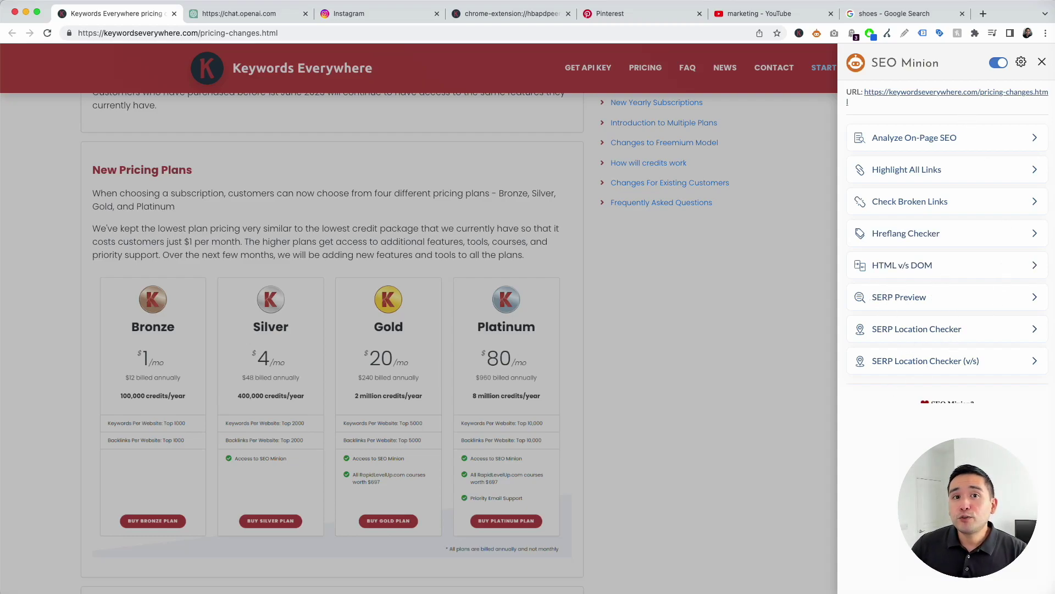
click(1042, 61)
scroll(586, 334, down, 2)
scroll(546, 343, up, 5)
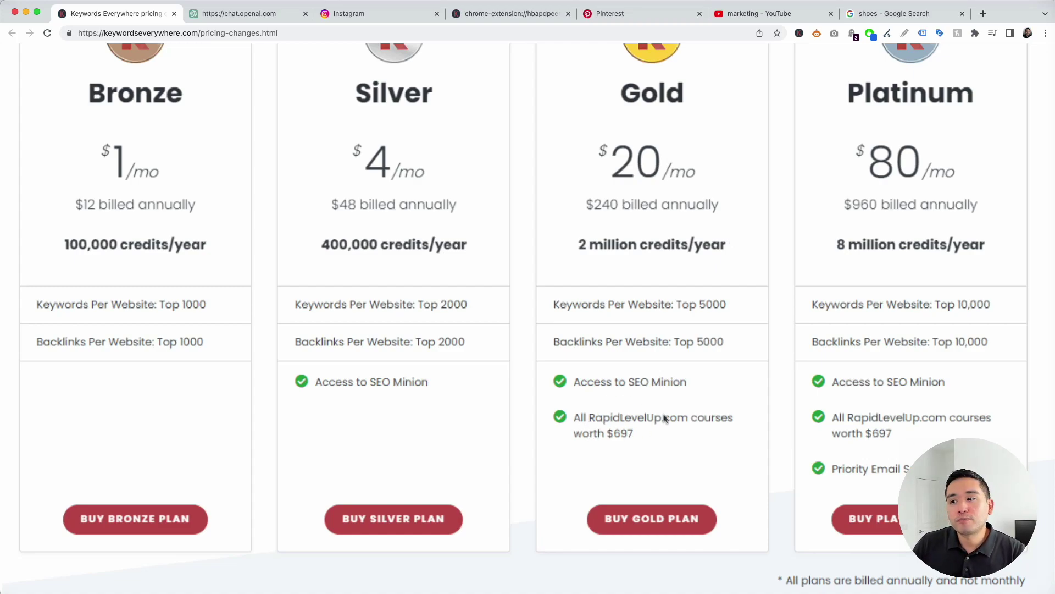
scroll(675, 374, right, 5)
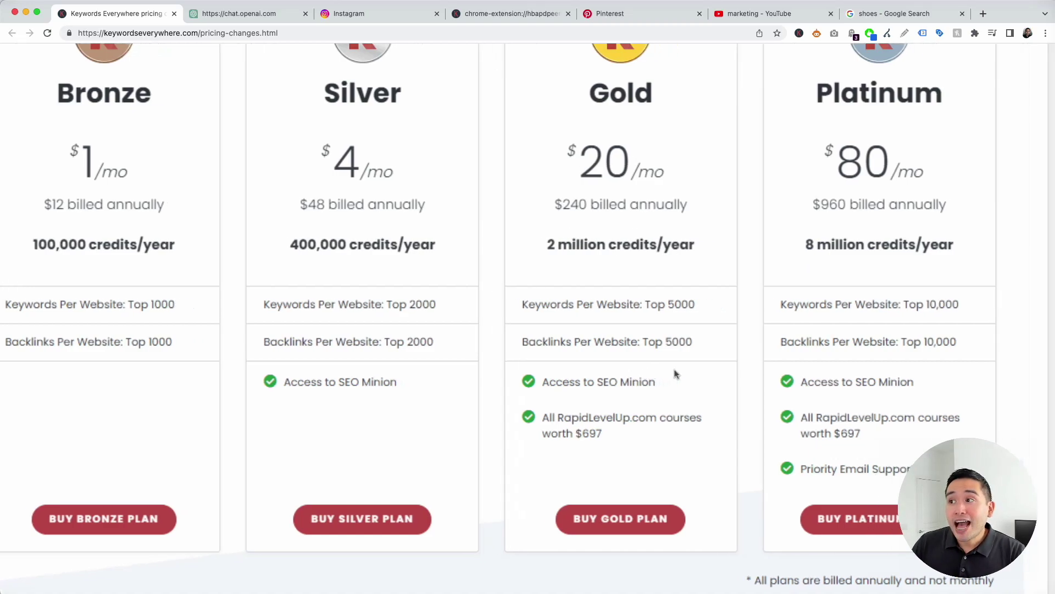
scroll(675, 374, right, 2)
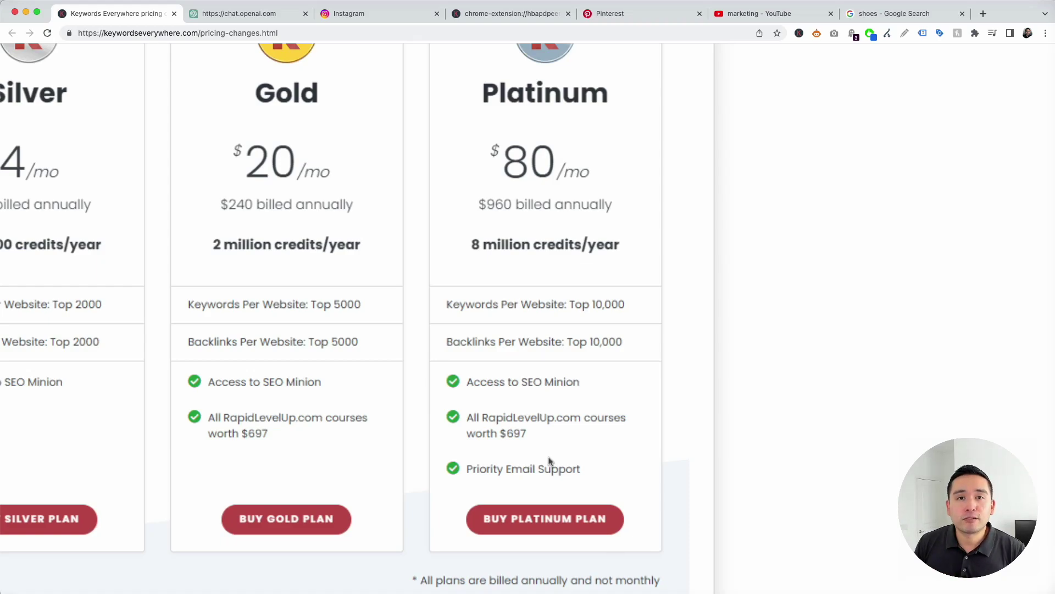
scroll(550, 461, down, 5)
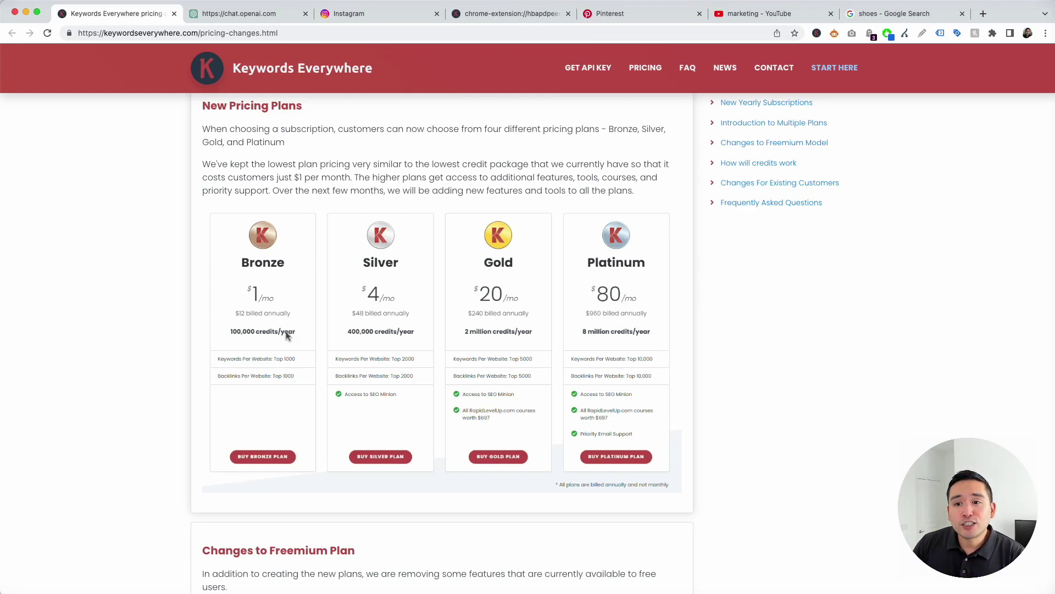
Scroll to the Changes to Freemium Plan section, then switch to the ChatGPT tab
scroll(471, 308, down, 5)
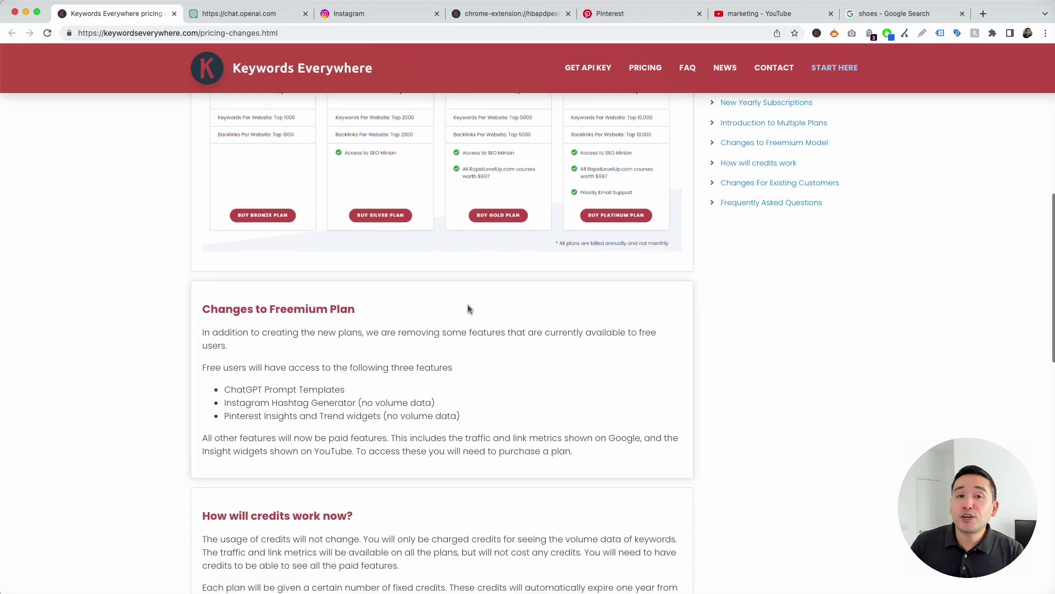
scroll(467, 310, down, 1)
scroll(466, 309, down, 1)
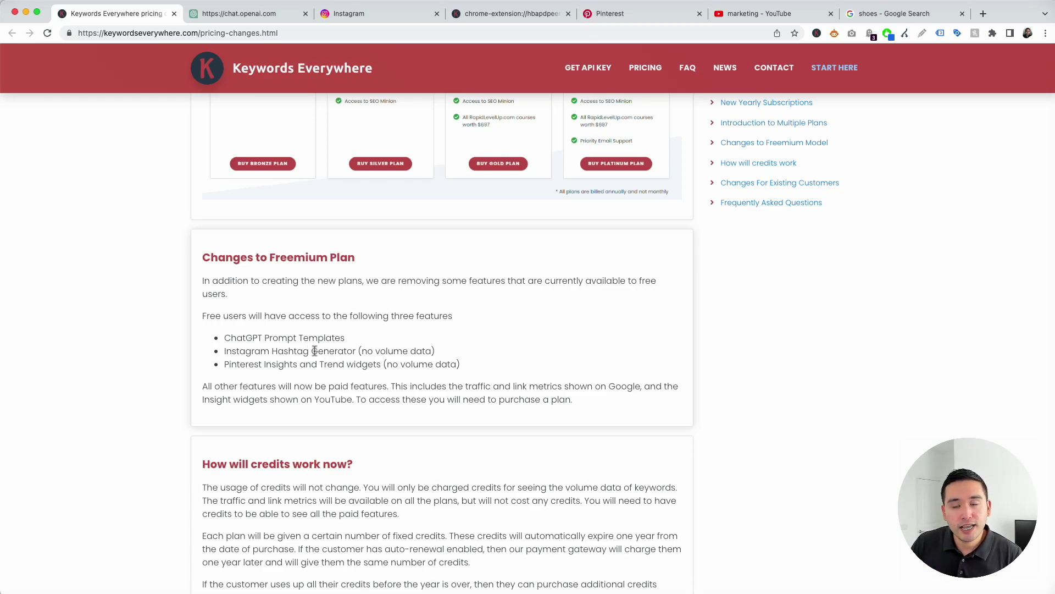
click(253, 16)
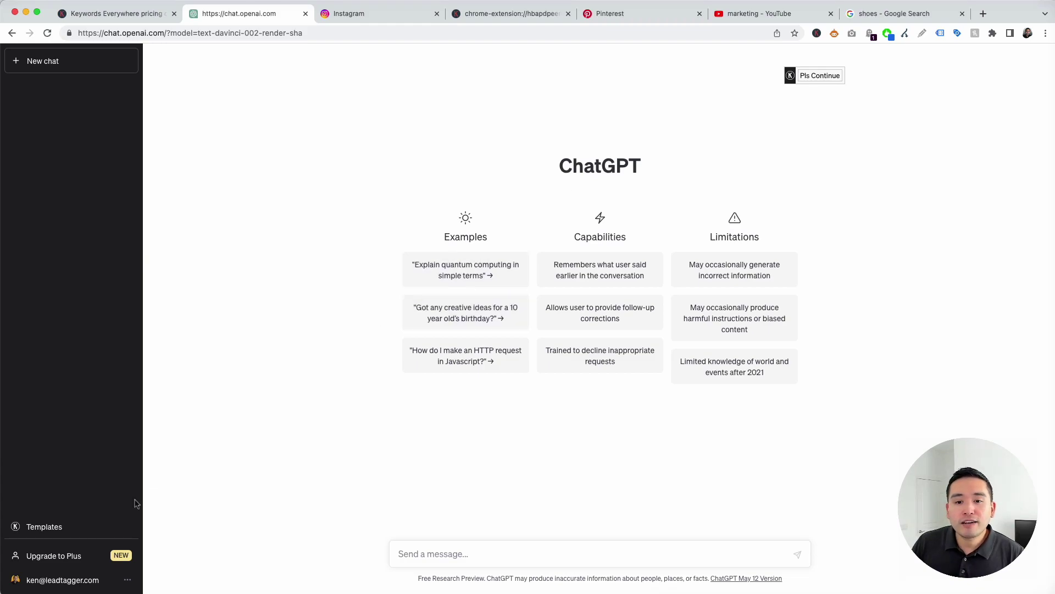
Pick the Copywriting category and Blog Writing sub-category in ChatGPT's prompt templates, then go to Instagram
click(52, 528)
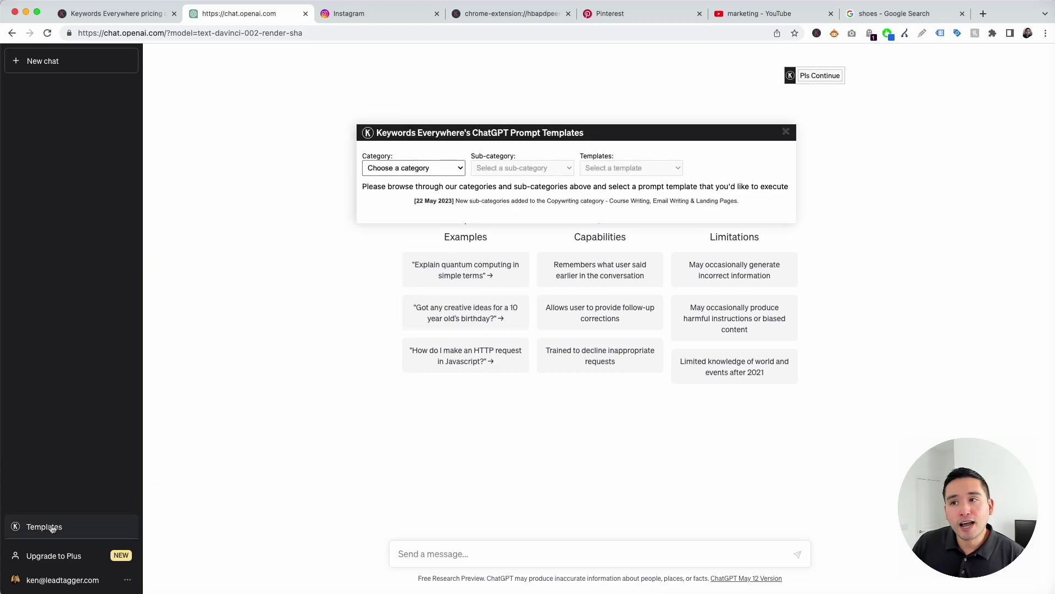
drag(598, 137, 597, 134)
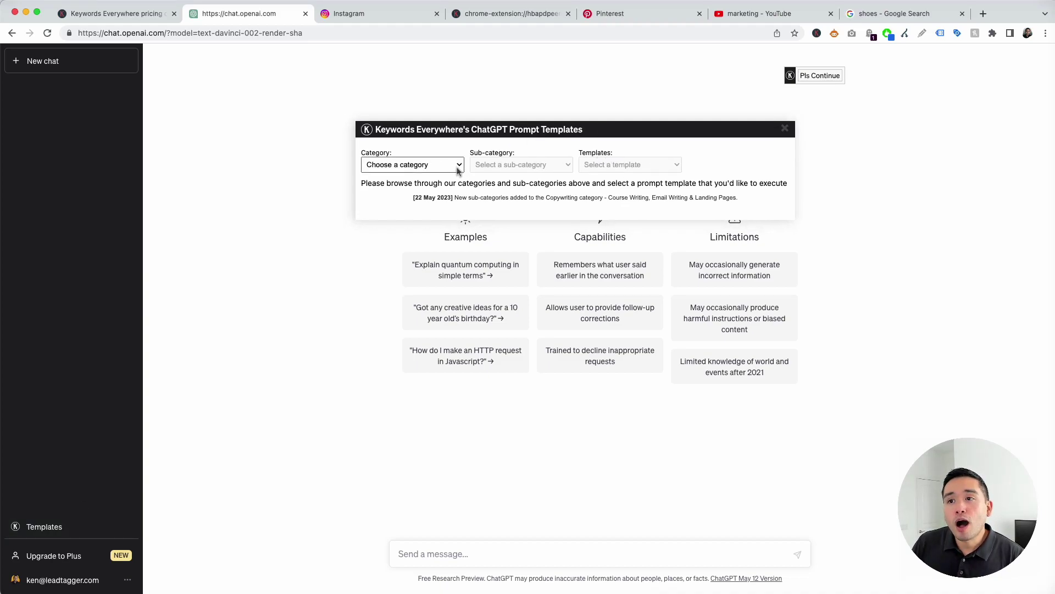
click(460, 165)
click(456, 174)
click(534, 165)
click(530, 174)
click(597, 166)
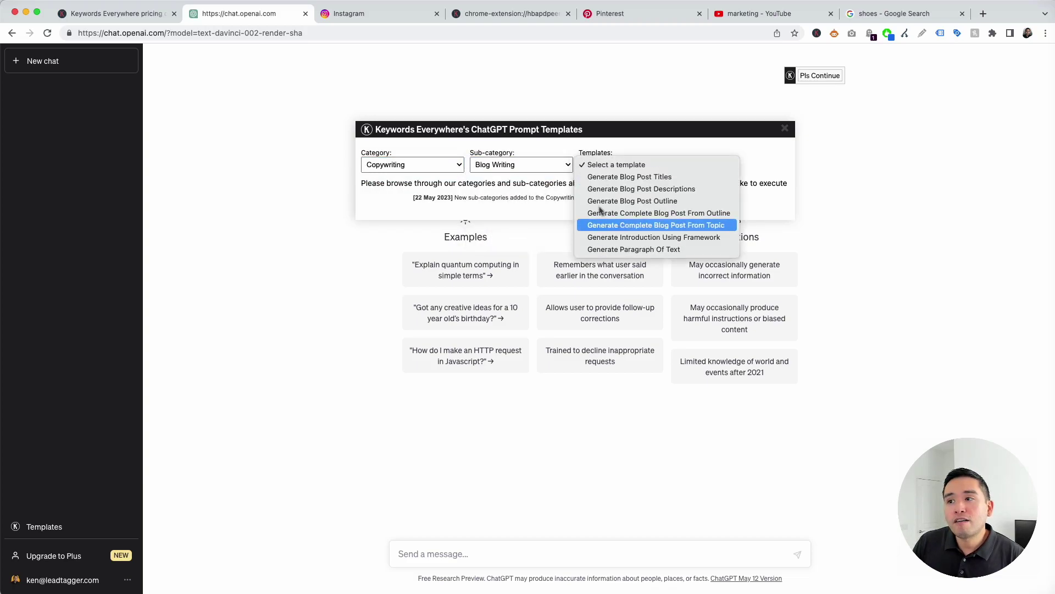
click(592, 149)
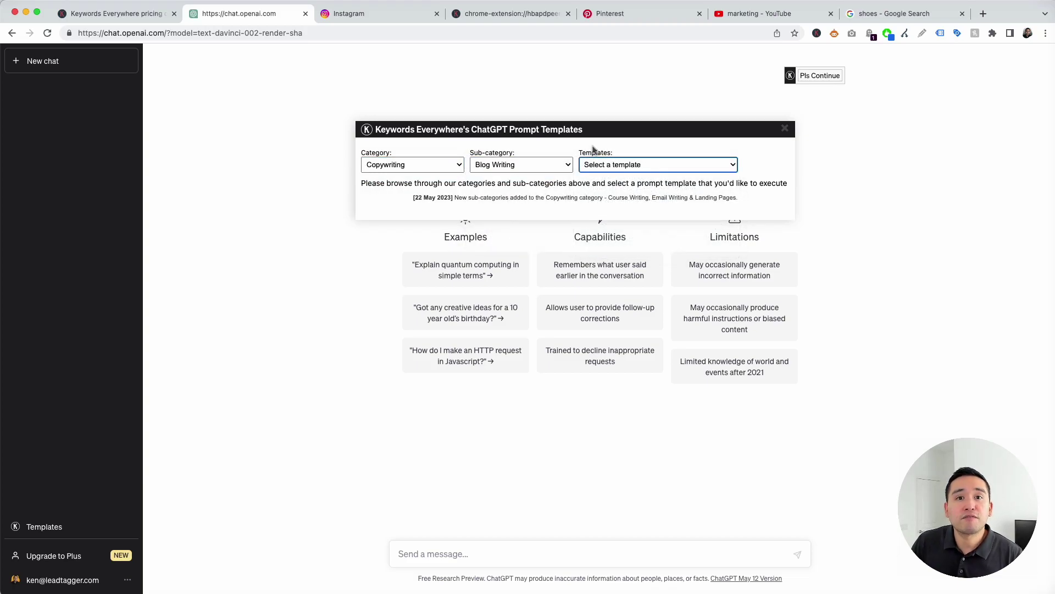
click(358, 15)
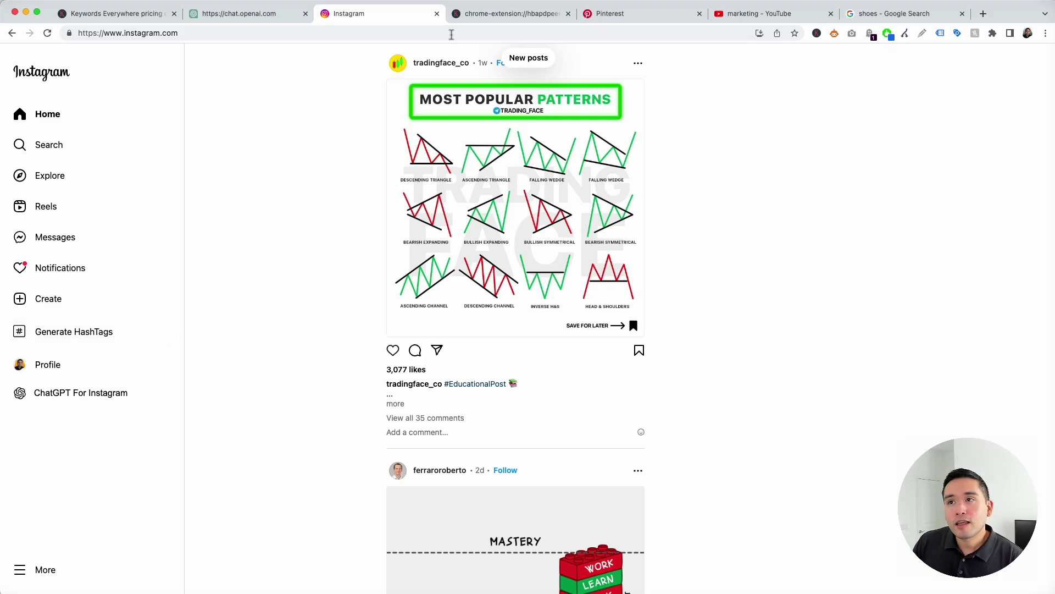
Review the shoes hashtag table, topped by #shoes at 115,016,792 posts, then switch to Pinterest
click(468, 14)
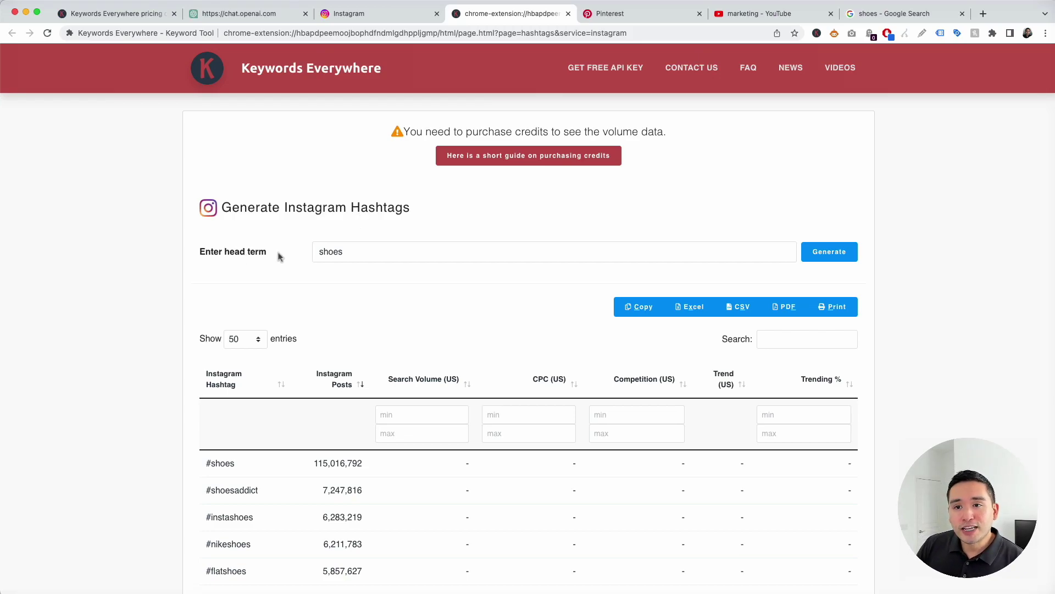
scroll(363, 250, down, 3)
scroll(362, 251, down, 2)
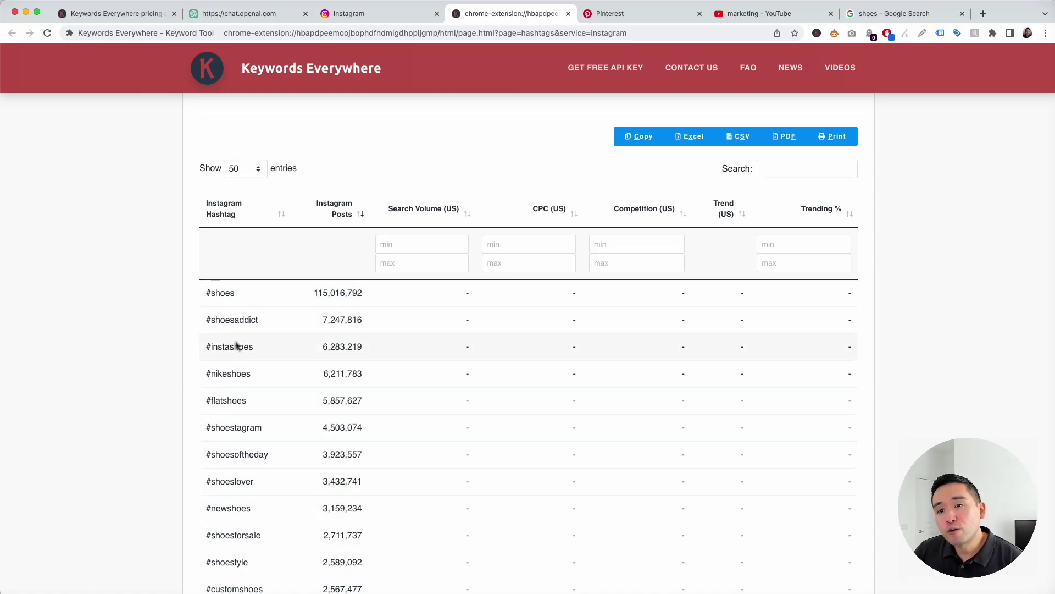
scroll(233, 304, down, 5)
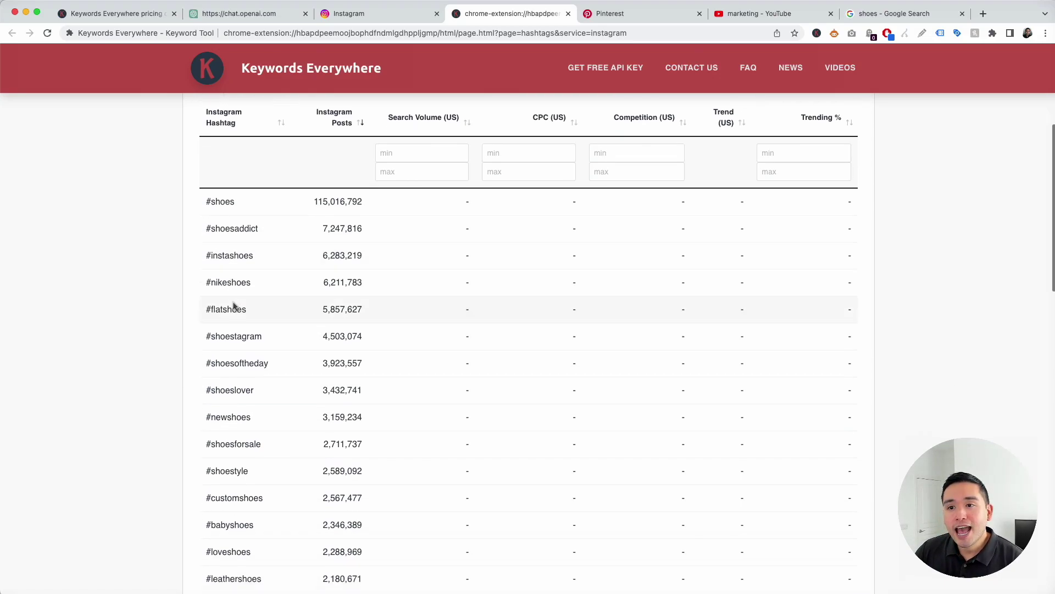
scroll(357, 308, up, 4)
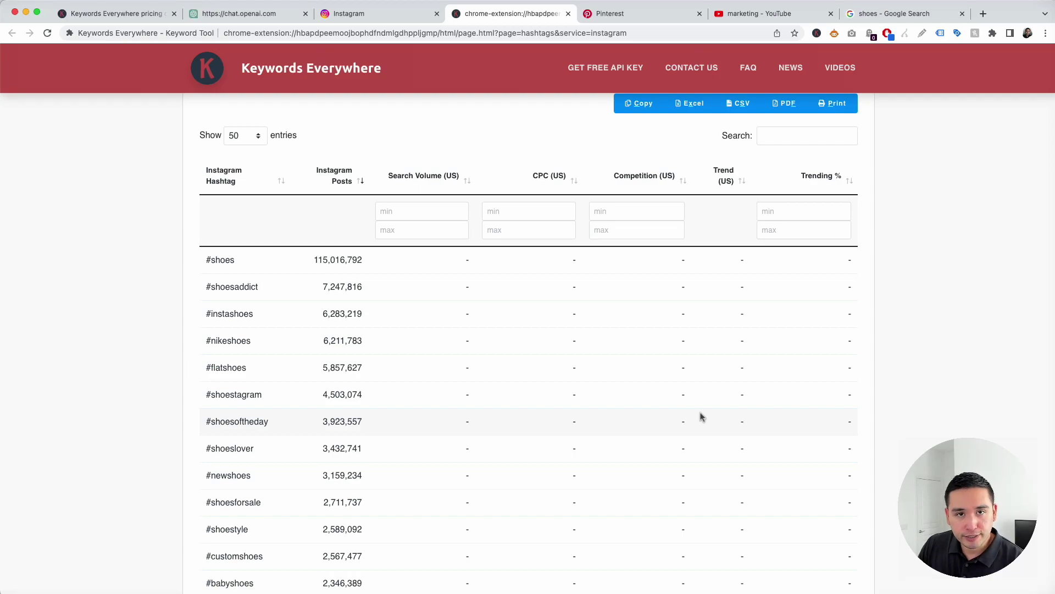
click(621, 18)
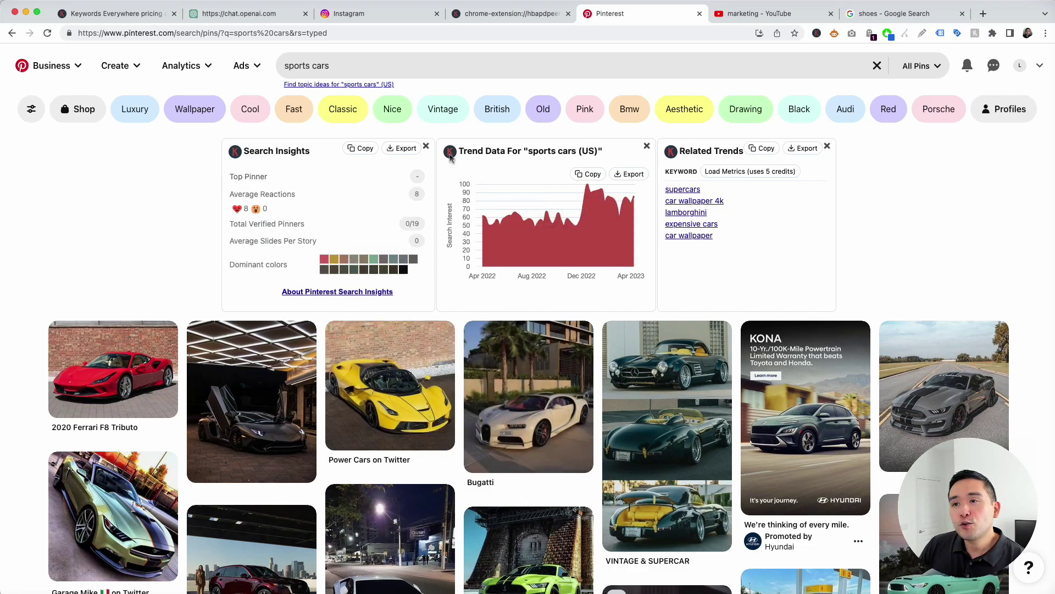
Inspect Pinterest's Search Insights for sports cars, open a new blank tab, then go to YouTube
mouse_move(291, 256)
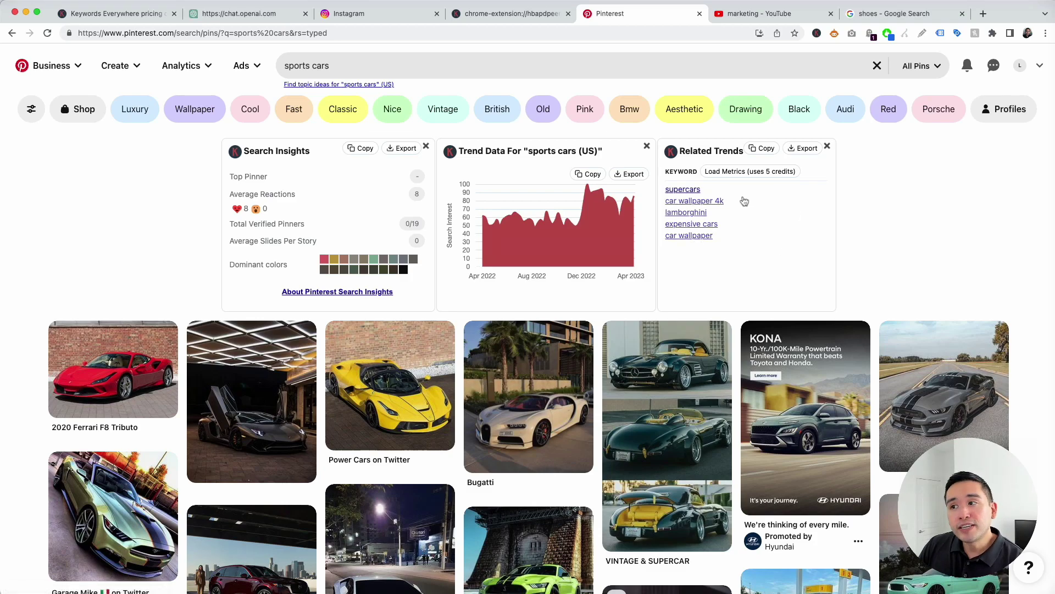
key(super+t)
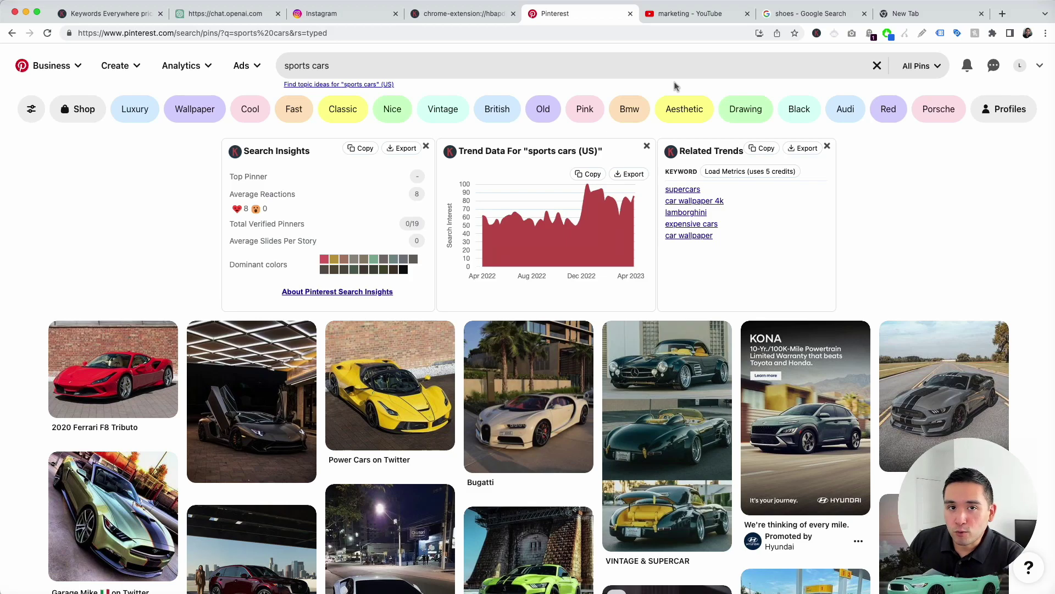
click(703, 18)
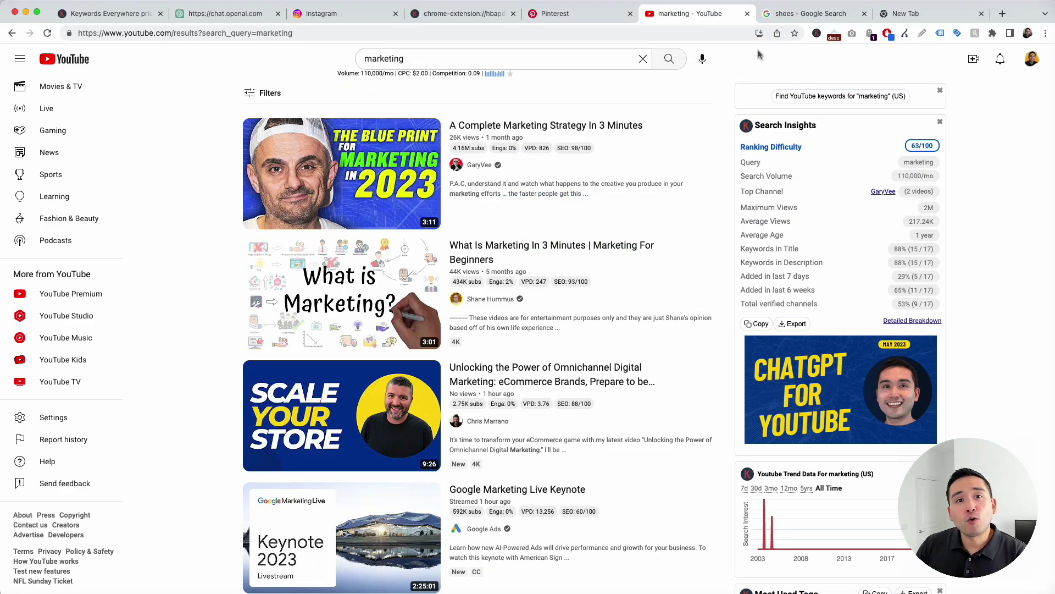
Enlarge and highlight the marketing search's volume, CPC and competition line, then inspect result badges
key(super+equal)
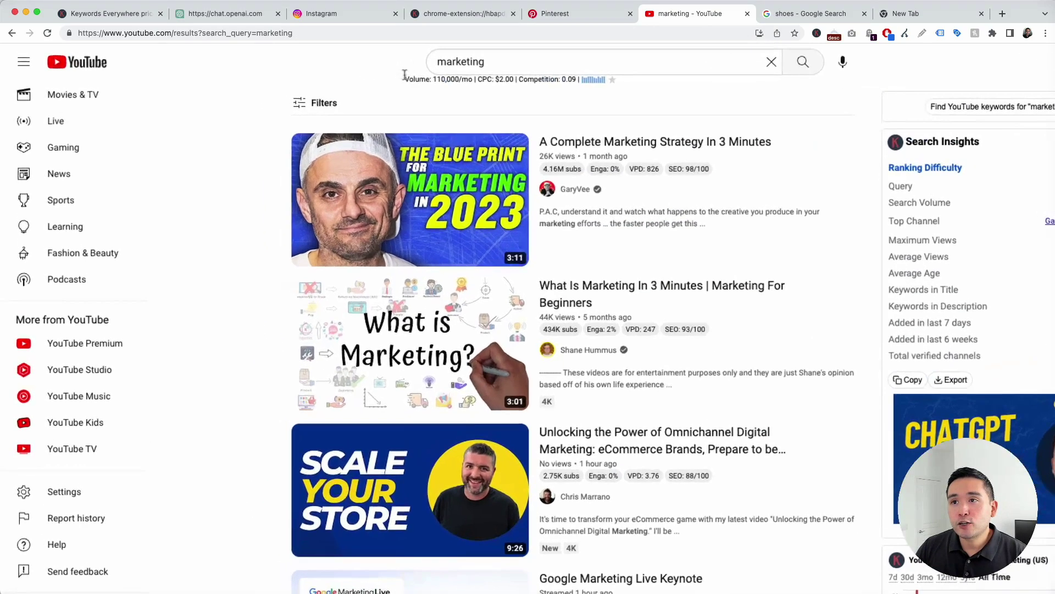
drag(409, 80, 574, 77)
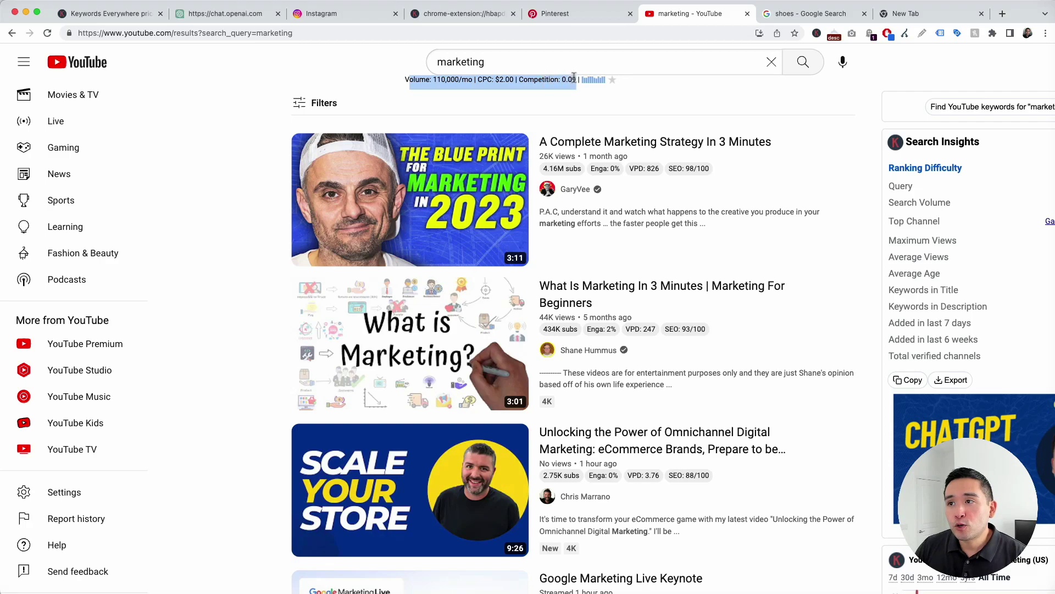
key(super+minus)
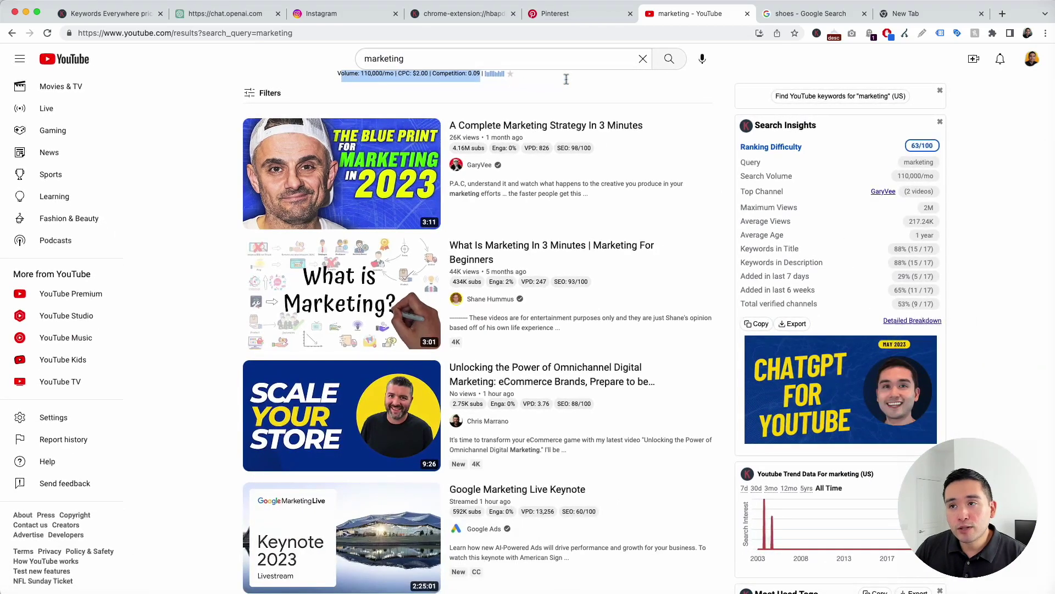
click(566, 79)
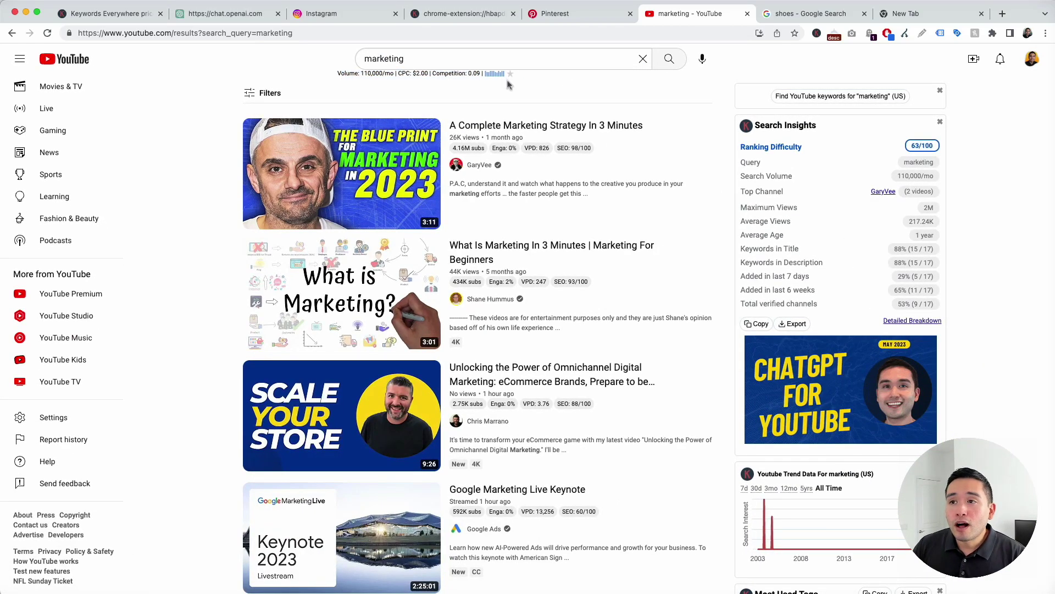
mouse_move(473, 149)
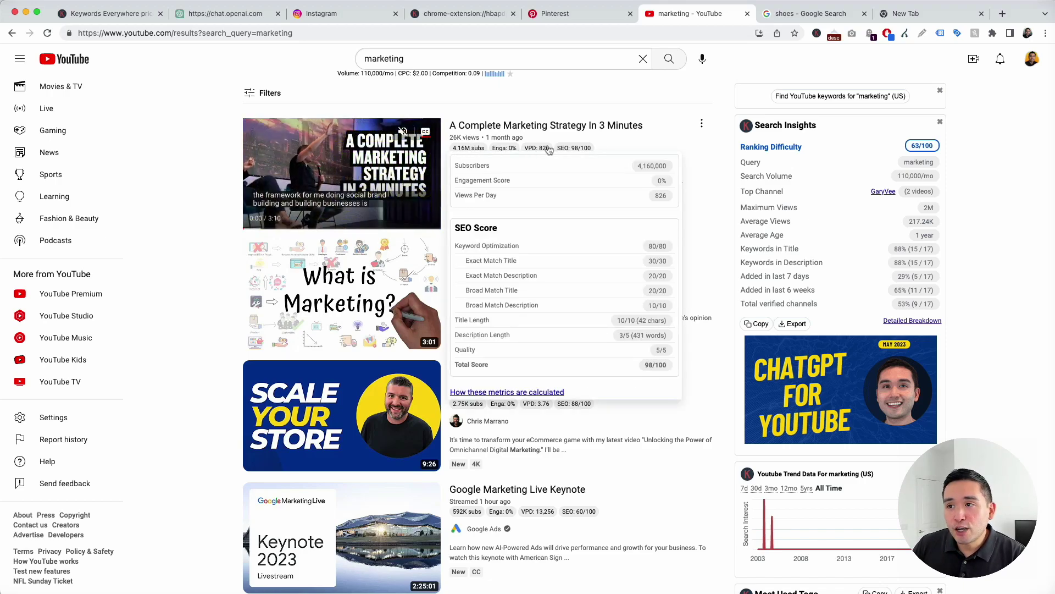
mouse_move(503, 284)
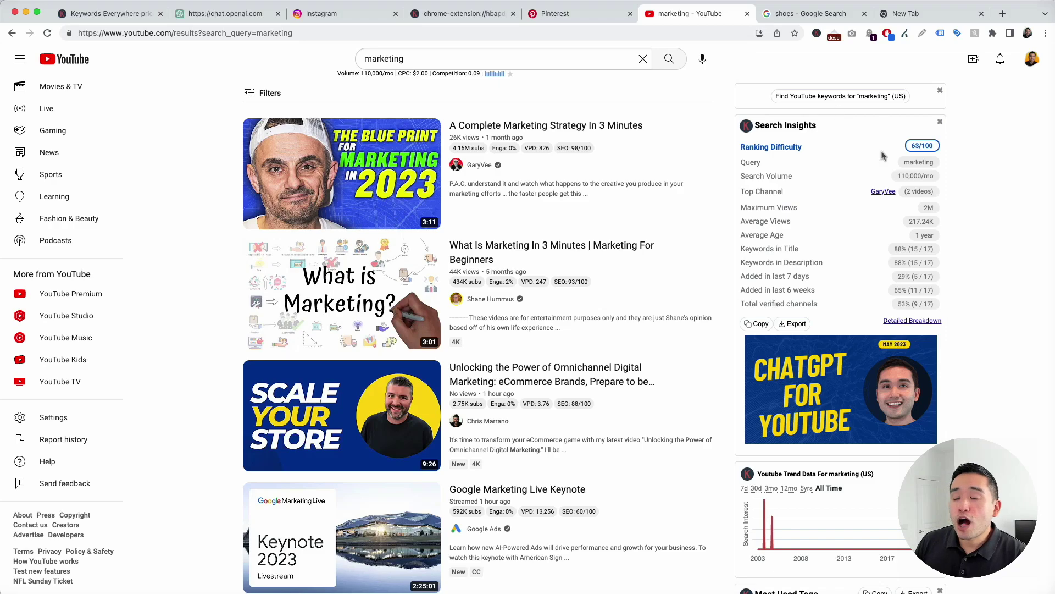
Scroll through the sidebar keyword widgets, then return to the Keywords Everywhere pricing page
scroll(871, 167, down, 6)
scroll(862, 179, down, 6)
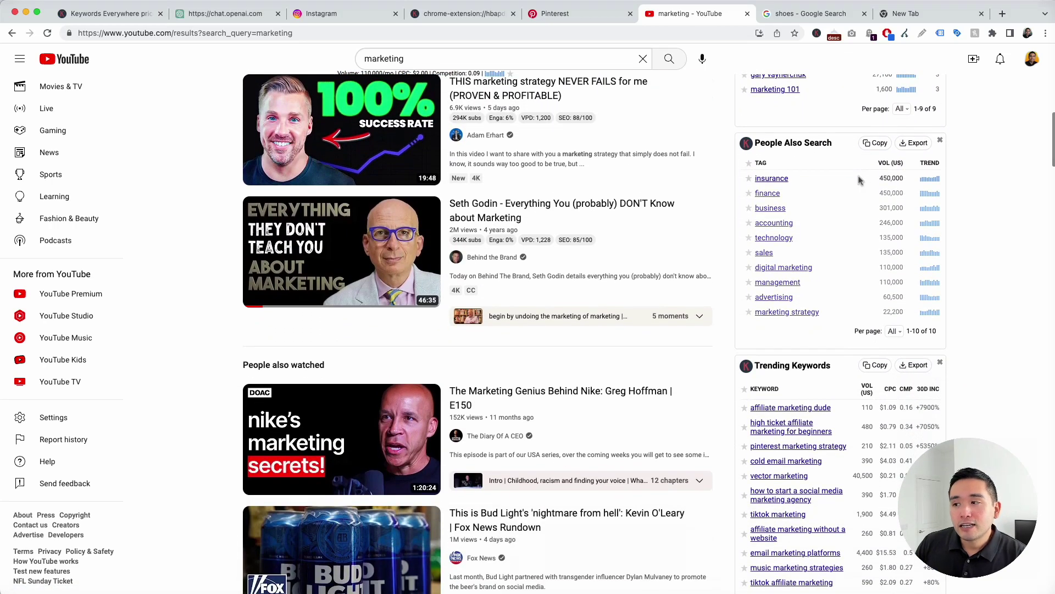
scroll(861, 180, down, 4)
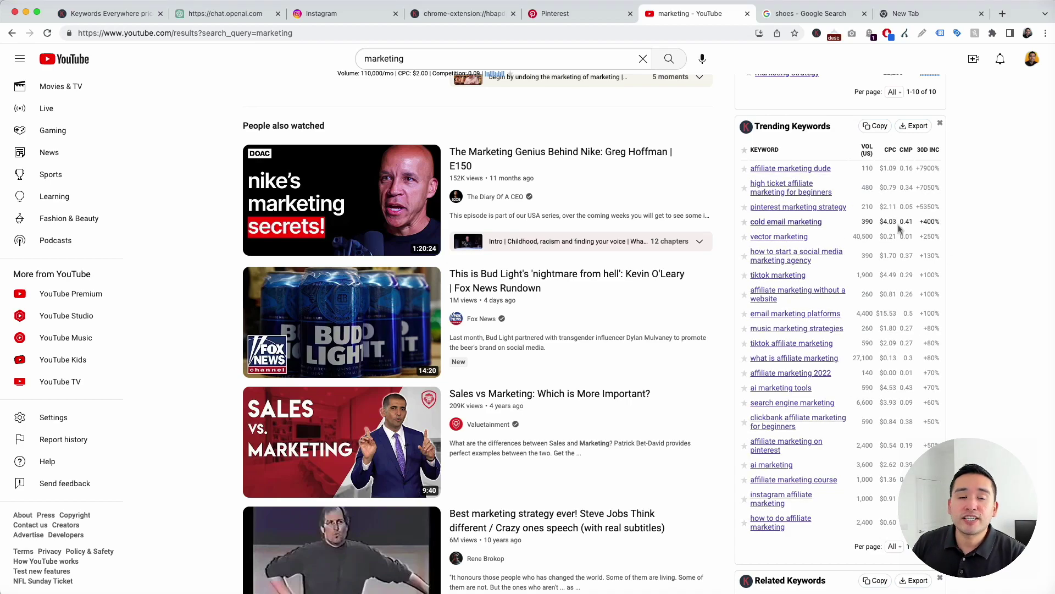
scroll(905, 222, down, 1)
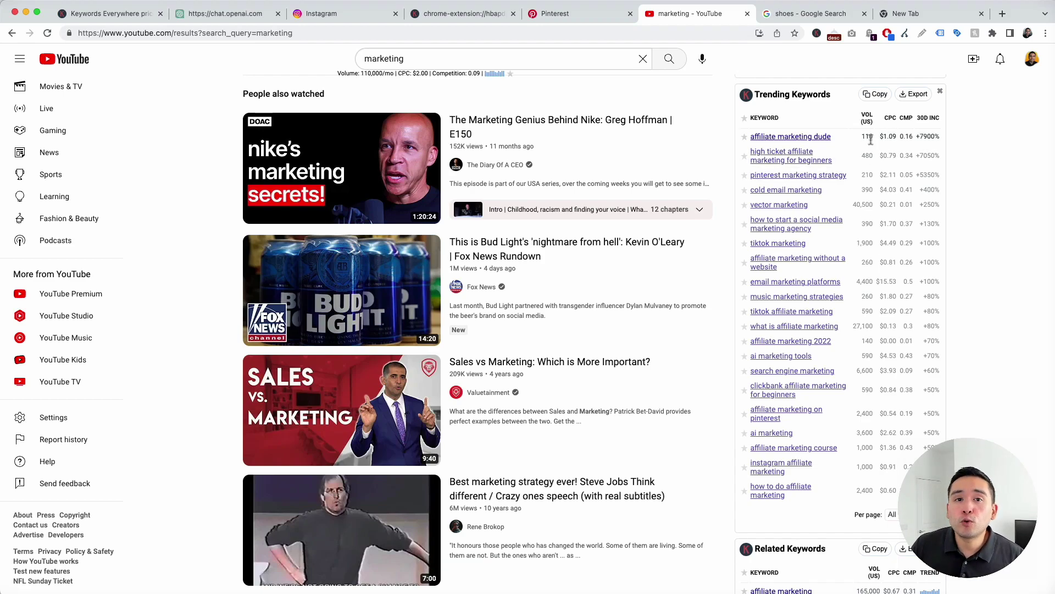
scroll(880, 165, down, 1)
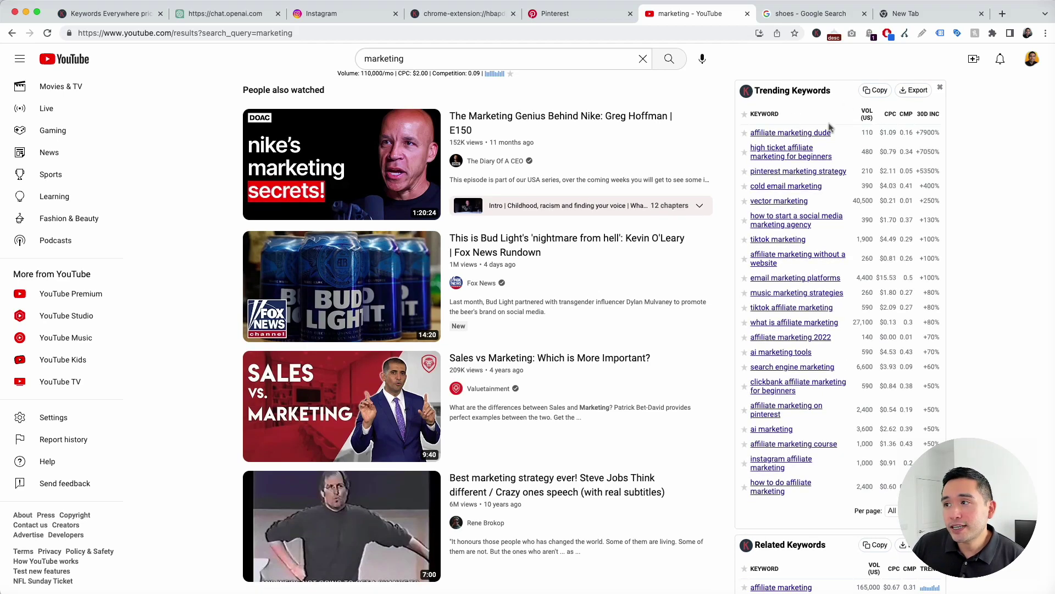
scroll(830, 127, down, 3)
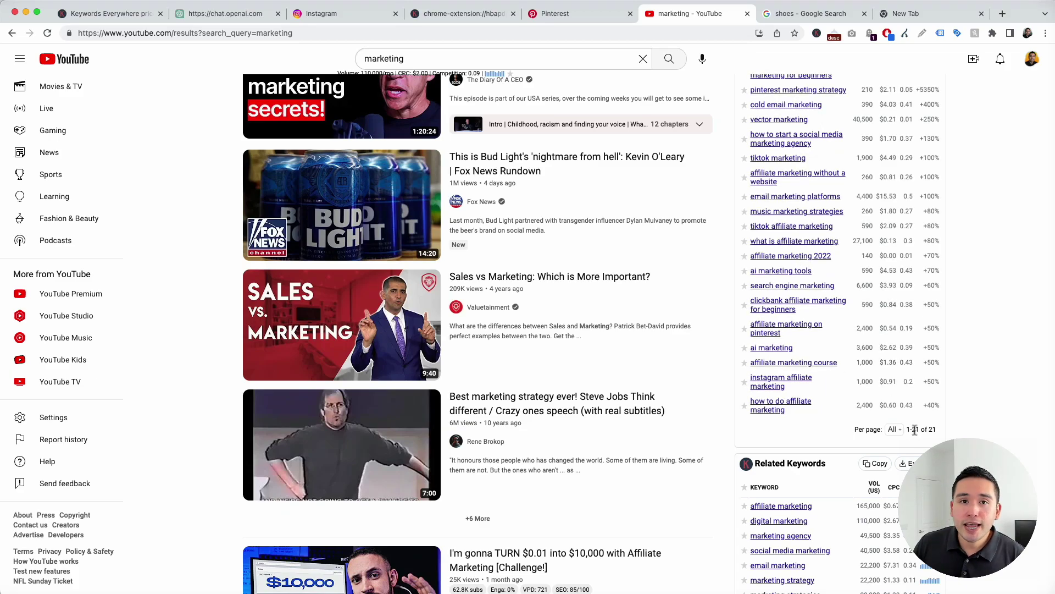
scroll(870, 352, down, 5)
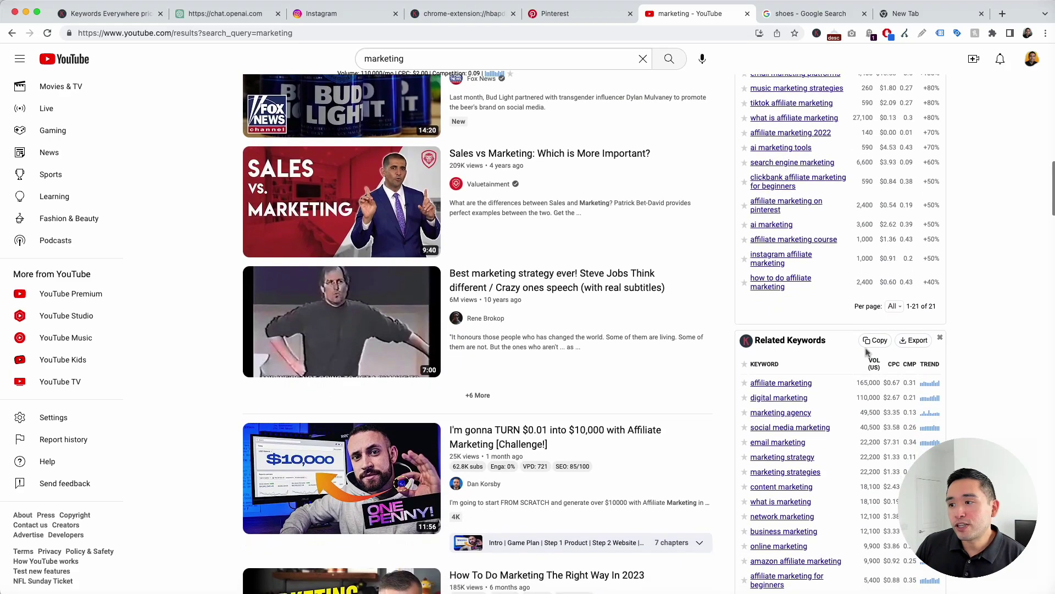
scroll(870, 353, down, 6)
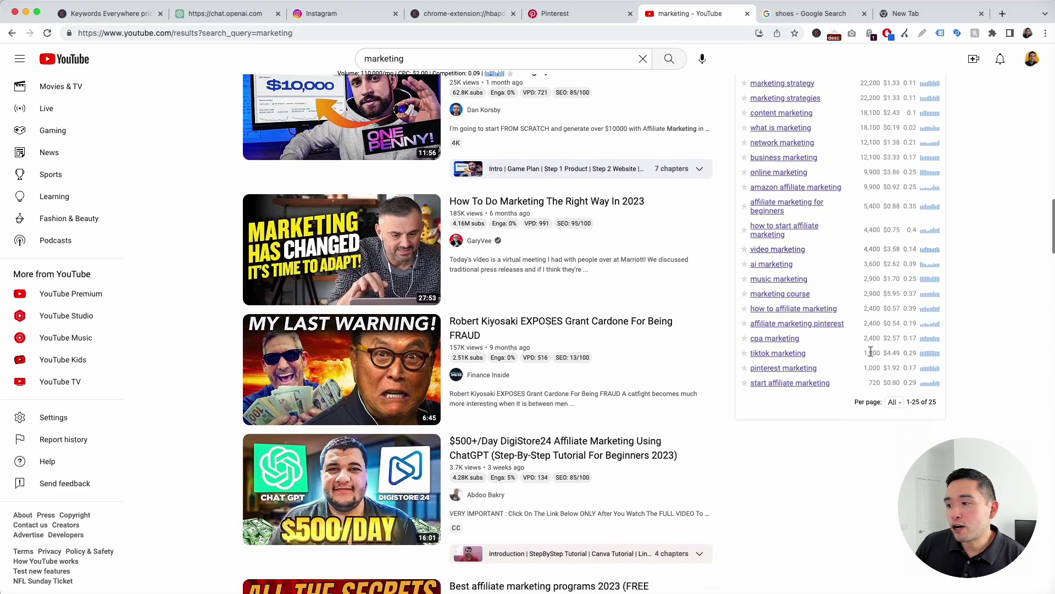
scroll(916, 391, up, 2)
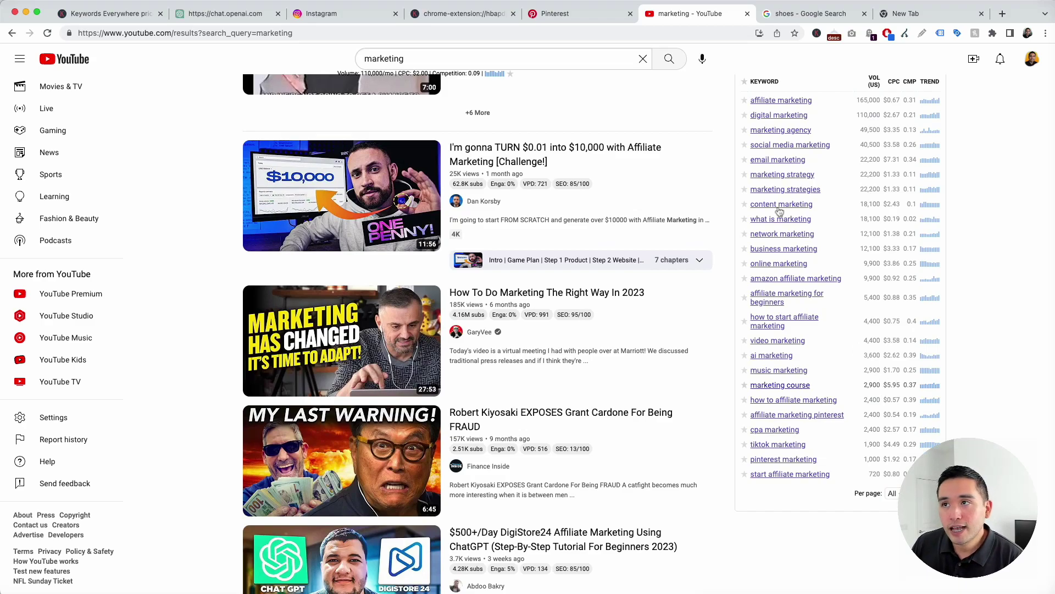
click(121, 15)
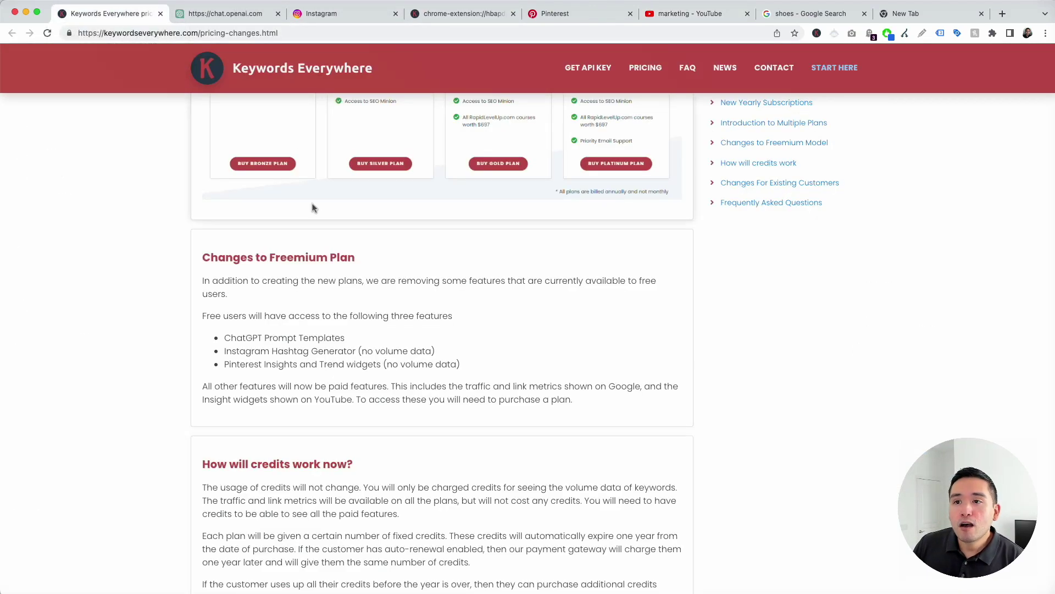
Scroll back up to the four plans billed annually at $12, $48, $240 and $960
scroll(315, 214, up, 4)
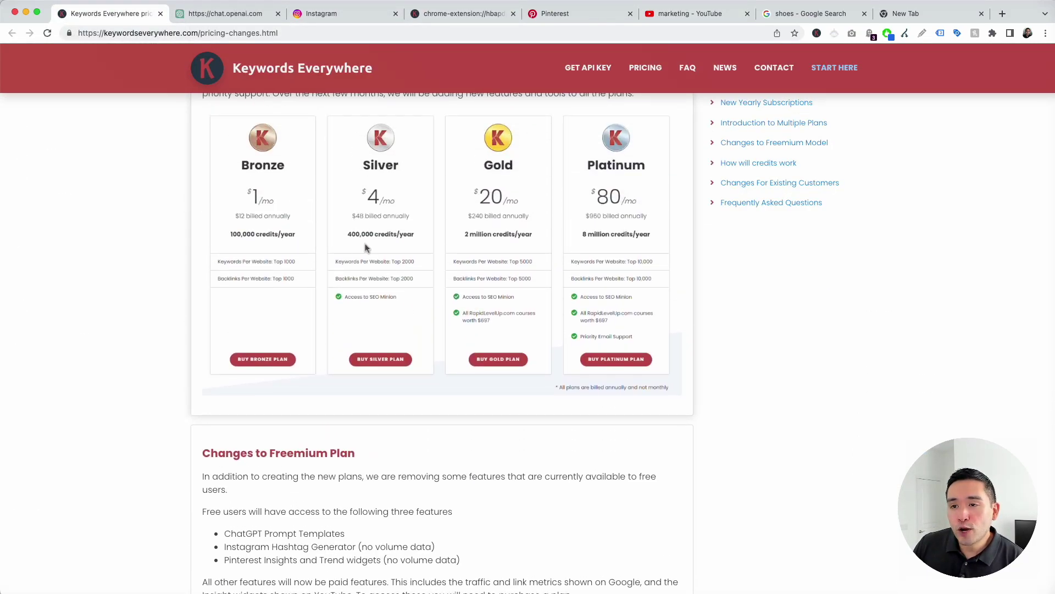
scroll(556, 237, up, 2)
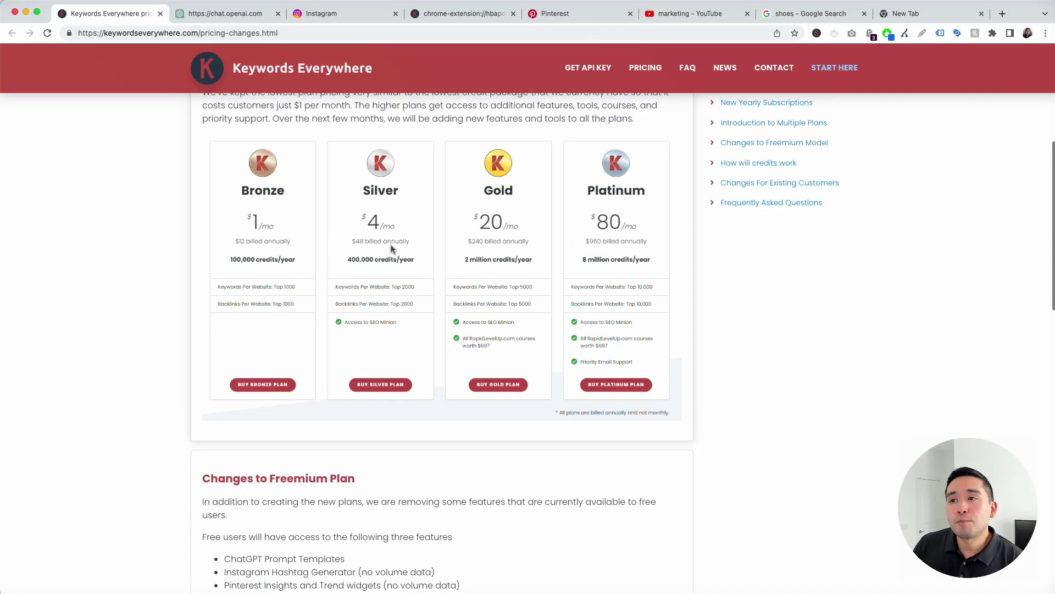
scroll(392, 251, up, 1)
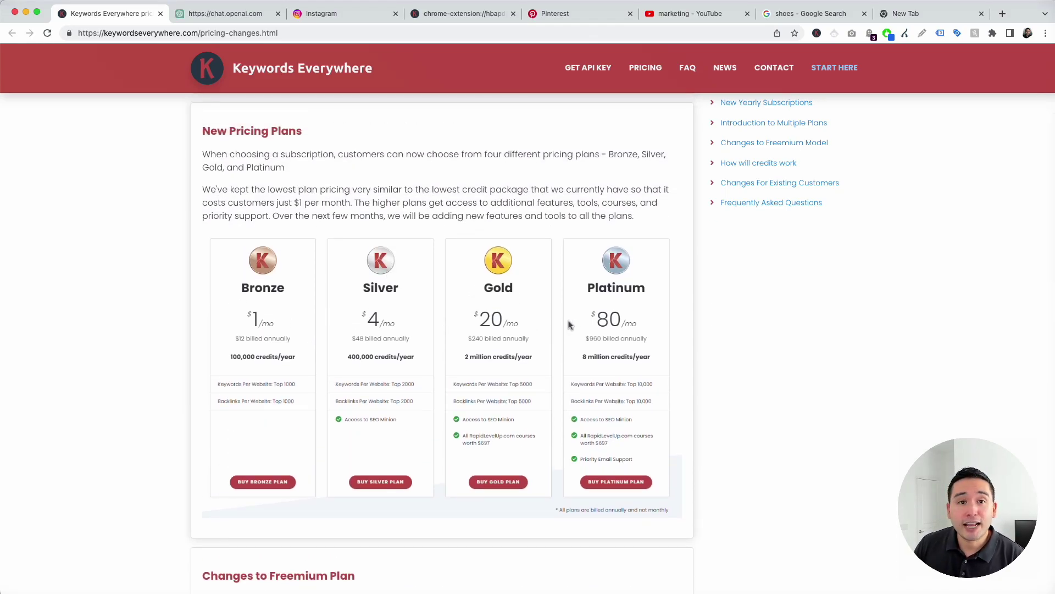
On Google's shoes results, show the search suggestions with their volumes, then dismiss them
click(811, 15)
scroll(702, 189, up, 2)
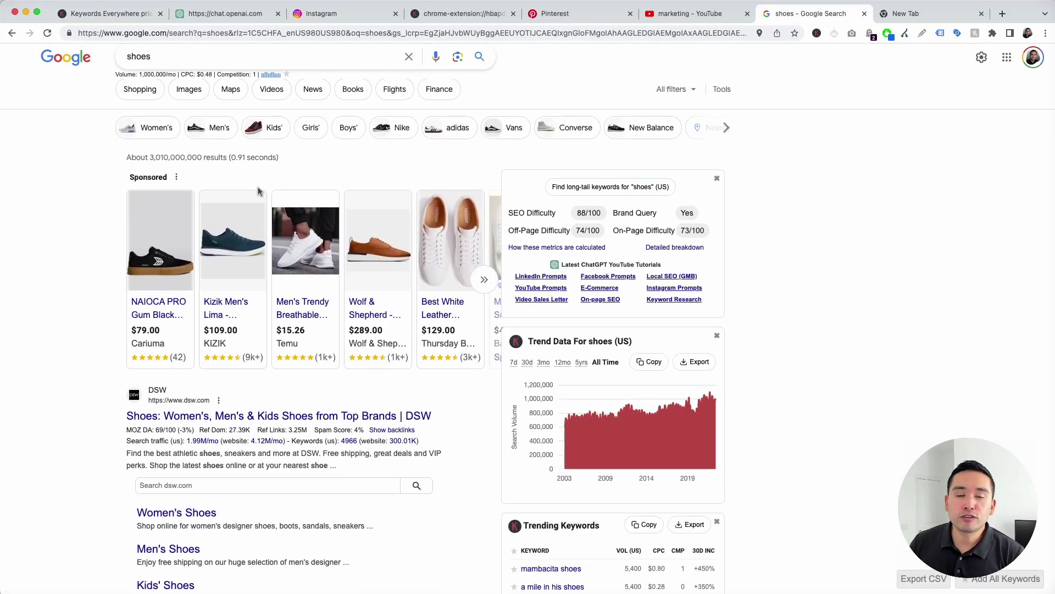
scroll(271, 141, up, 5)
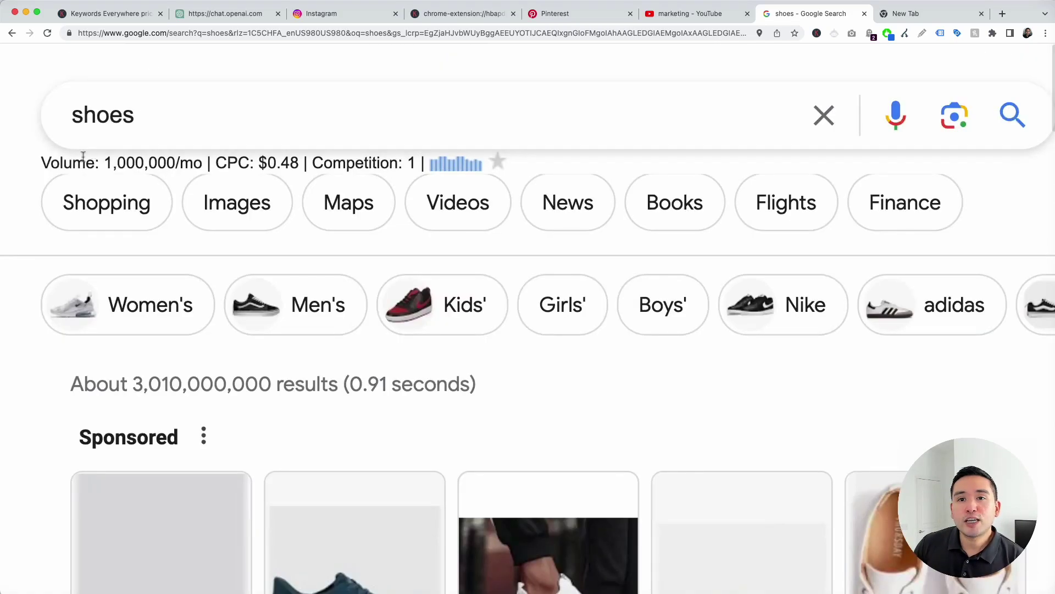
click(224, 126)
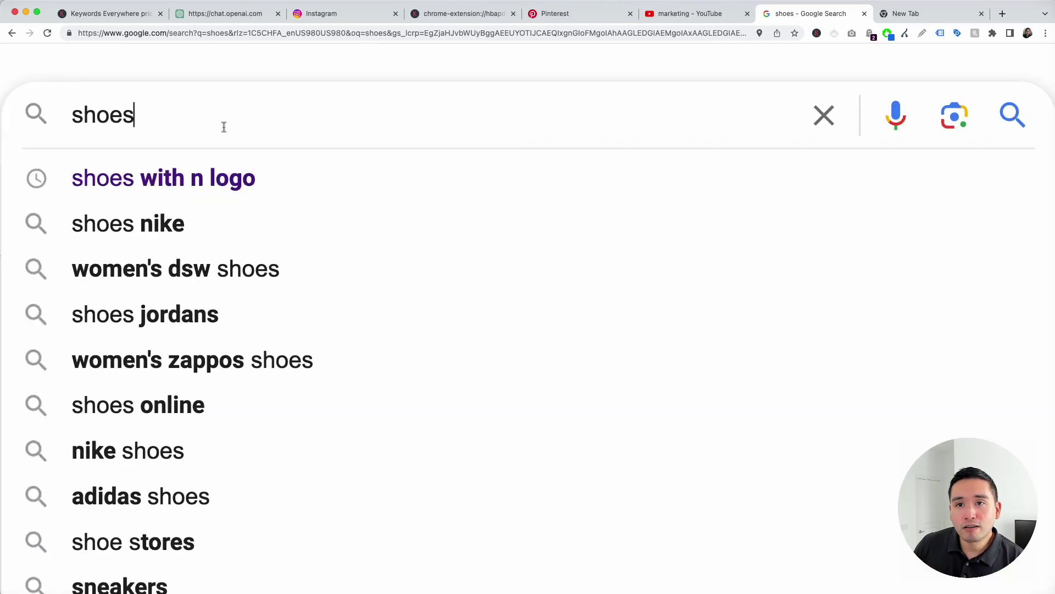
scroll(286, 245, down, 3)
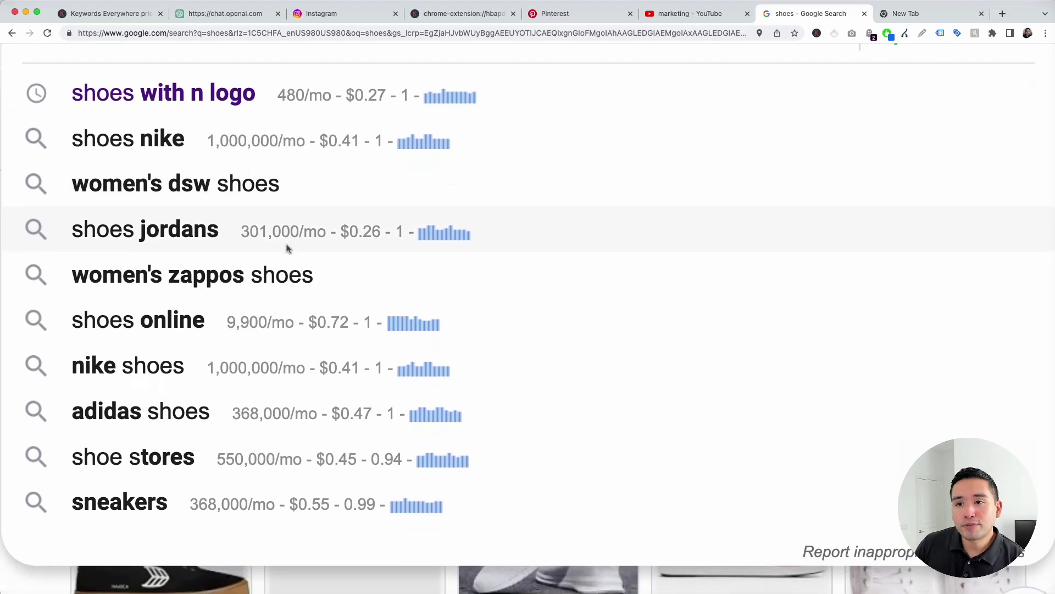
scroll(302, 142, down, 5)
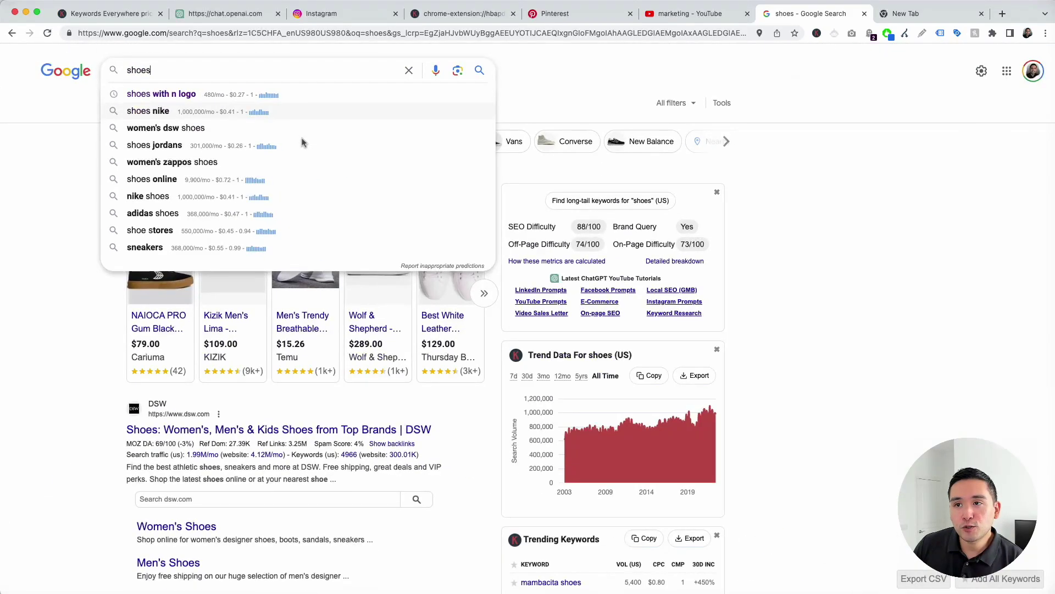
click(521, 55)
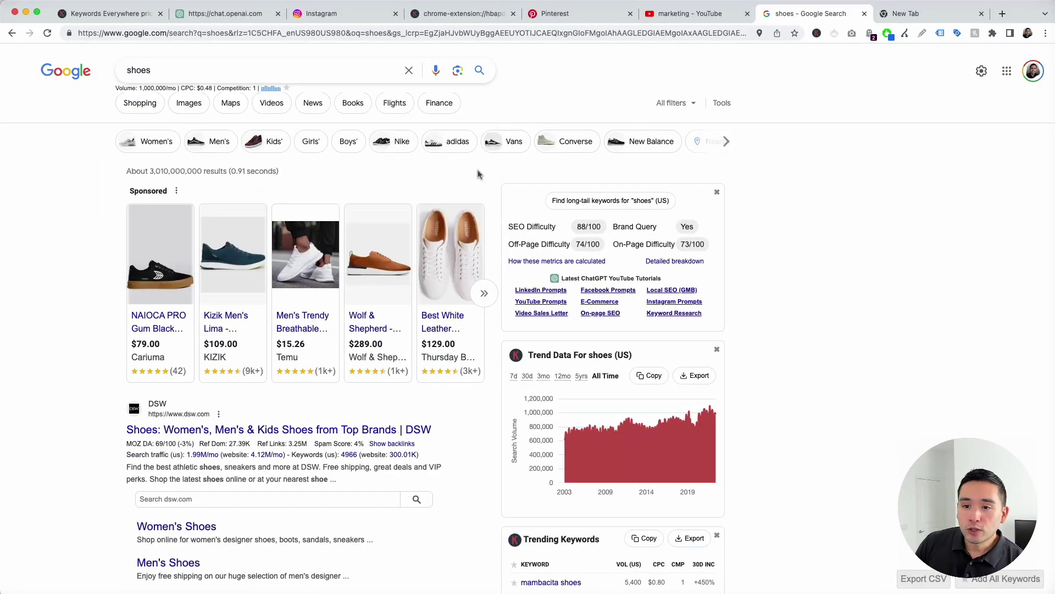
Highlight DSW's metrics line: 1,985,500/mo organic traffic across 4,966 keywords
scroll(478, 172, down, 5)
mouse_move(130, 306)
drag(129, 305, 418, 315)
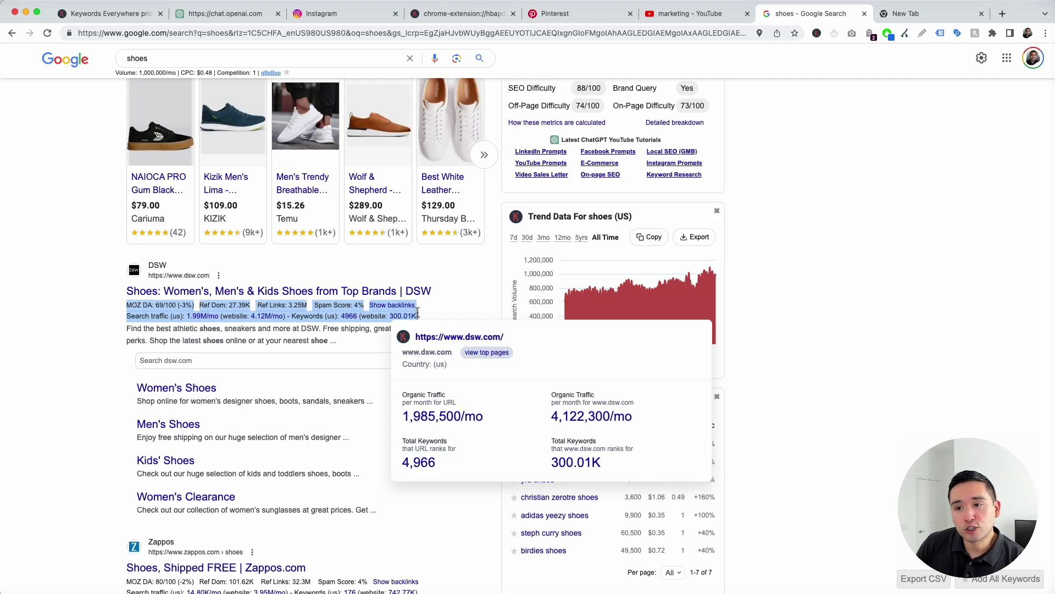
Browse the Related, People Also Search For and Long-Tail Keywords panels, then return to the pricing page
click(752, 206)
scroll(740, 192, up, 5)
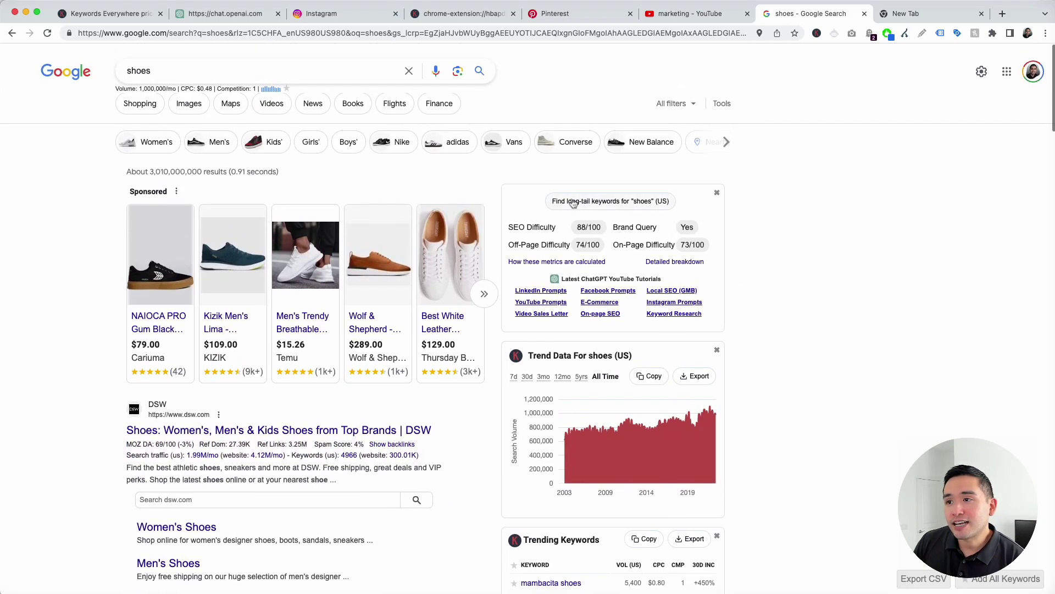
scroll(615, 242, down, 10)
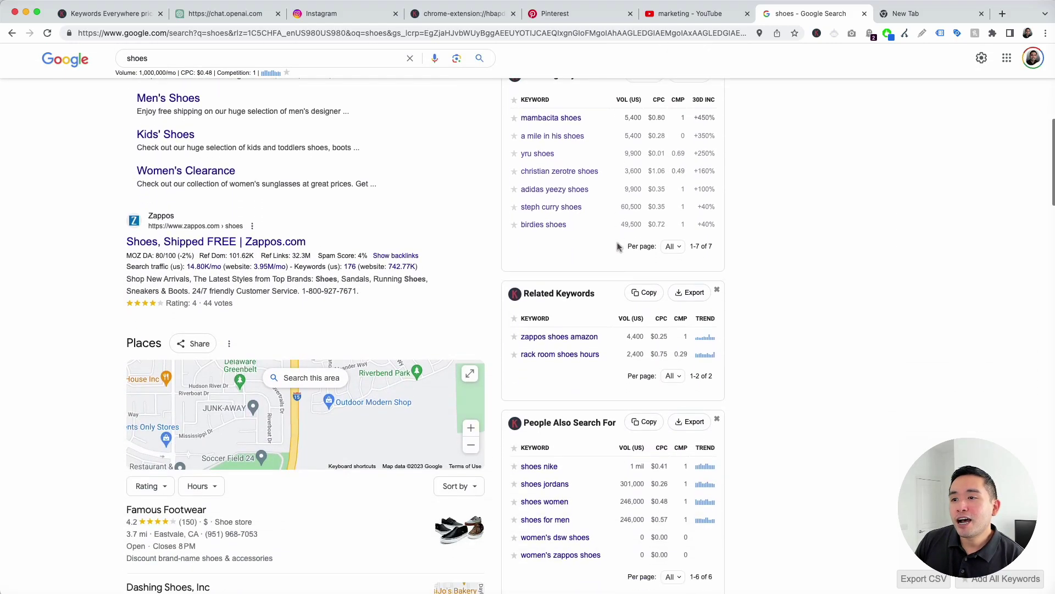
scroll(619, 248, down, 10)
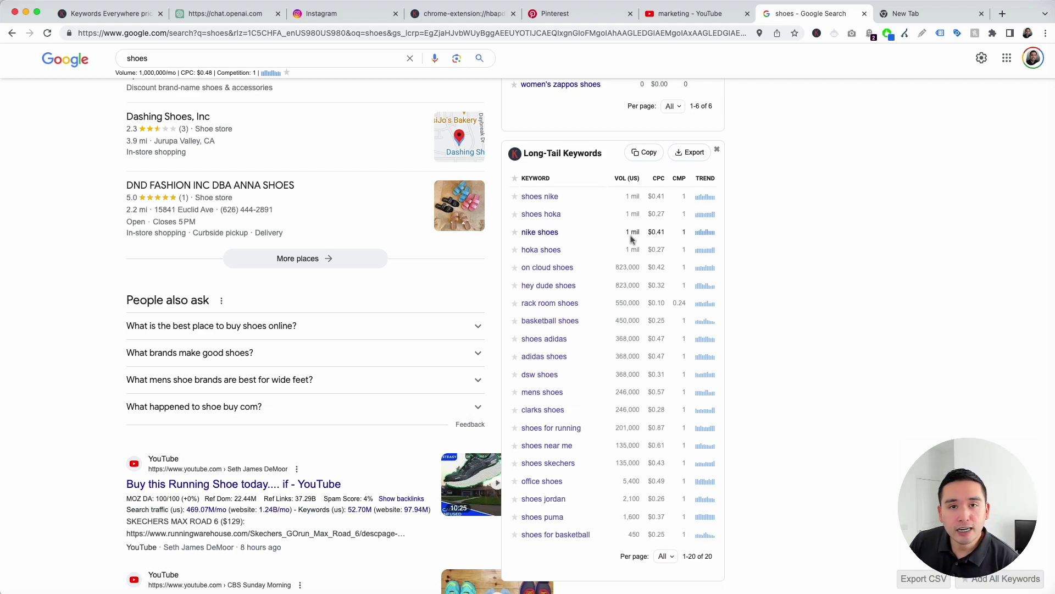
scroll(631, 238, up, 4)
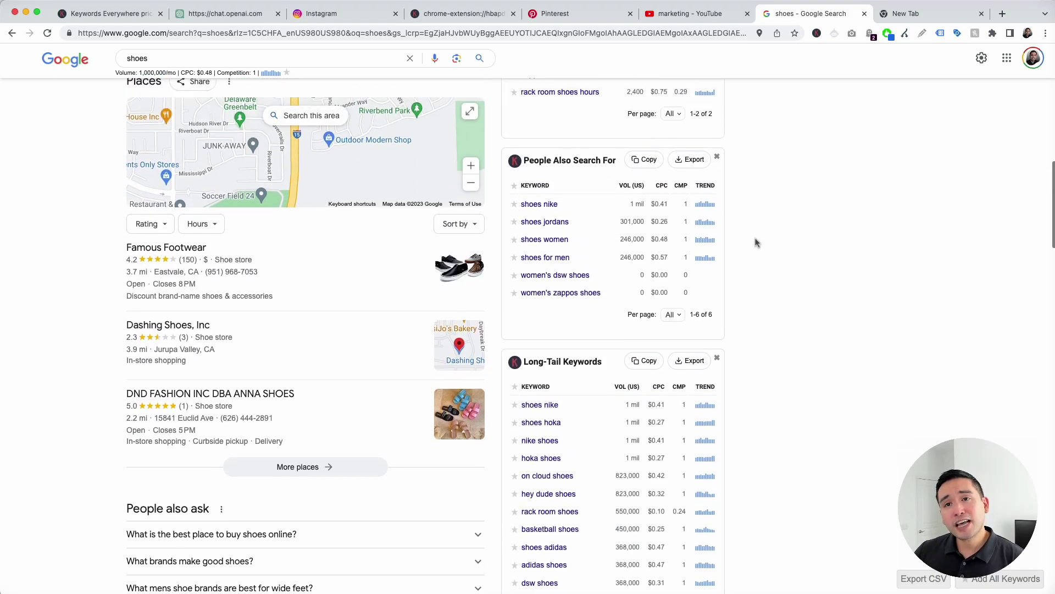
scroll(755, 242, up, 1)
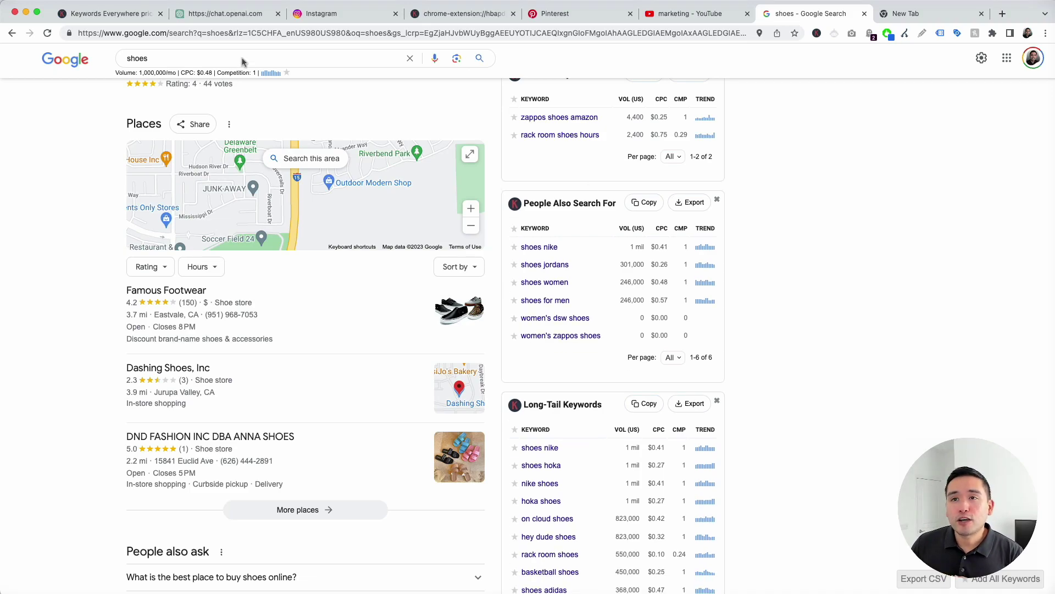
click(118, 15)
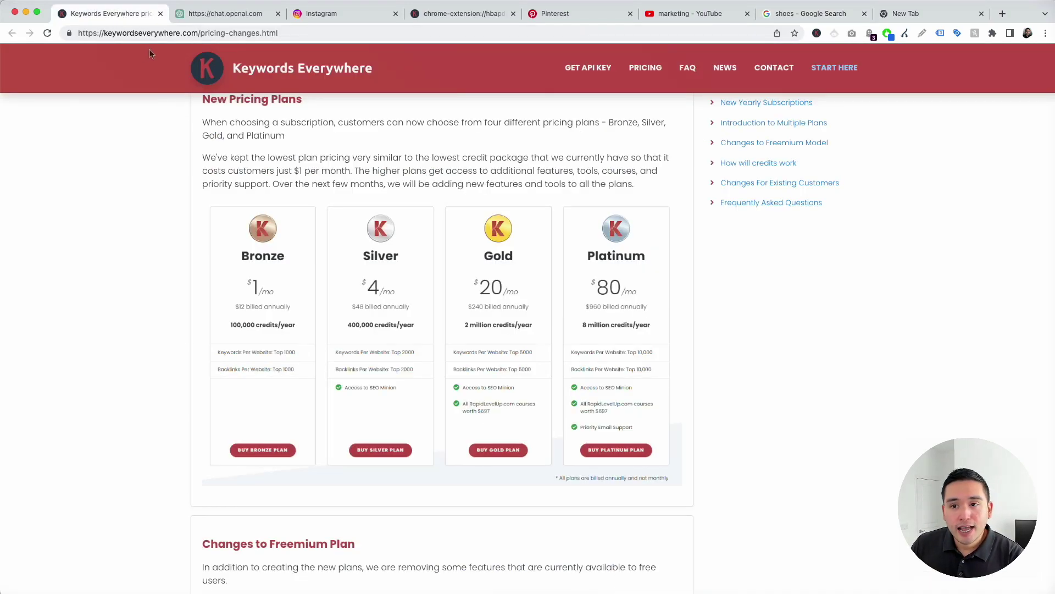
Scroll to the credit packs, from $15 for 100,000 credits to $1000 for 13 million
scroll(188, 326, down, 1)
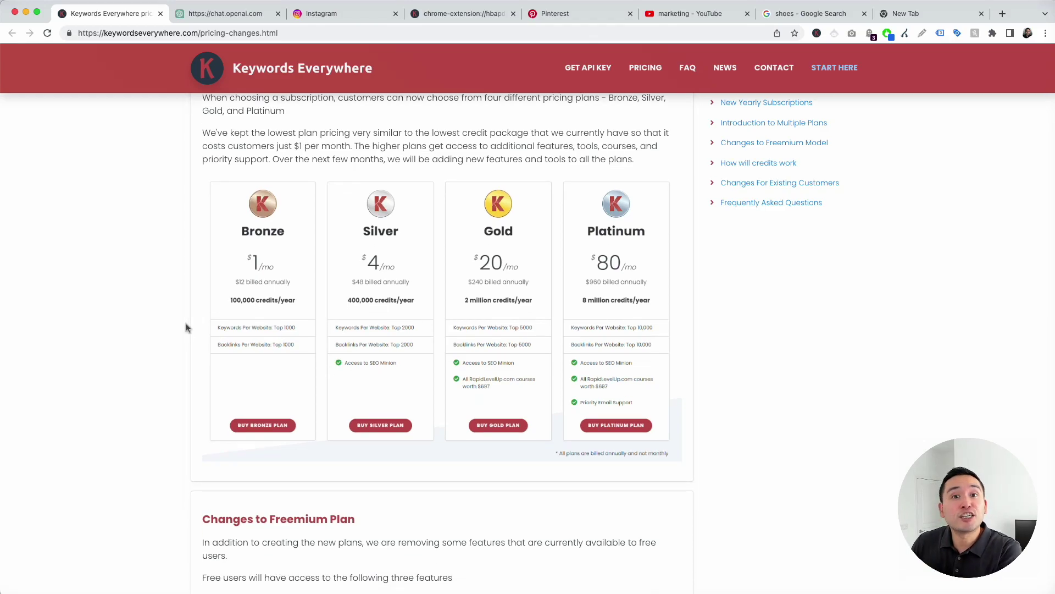
scroll(190, 326, down, 5)
scroll(191, 325, up, 5)
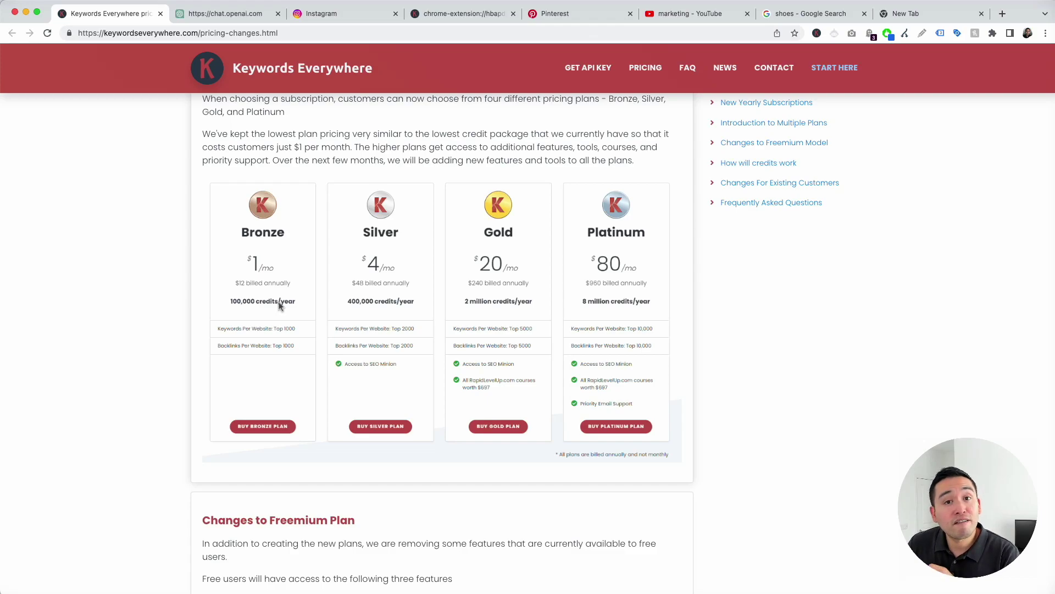
scroll(170, 295, down, 12)
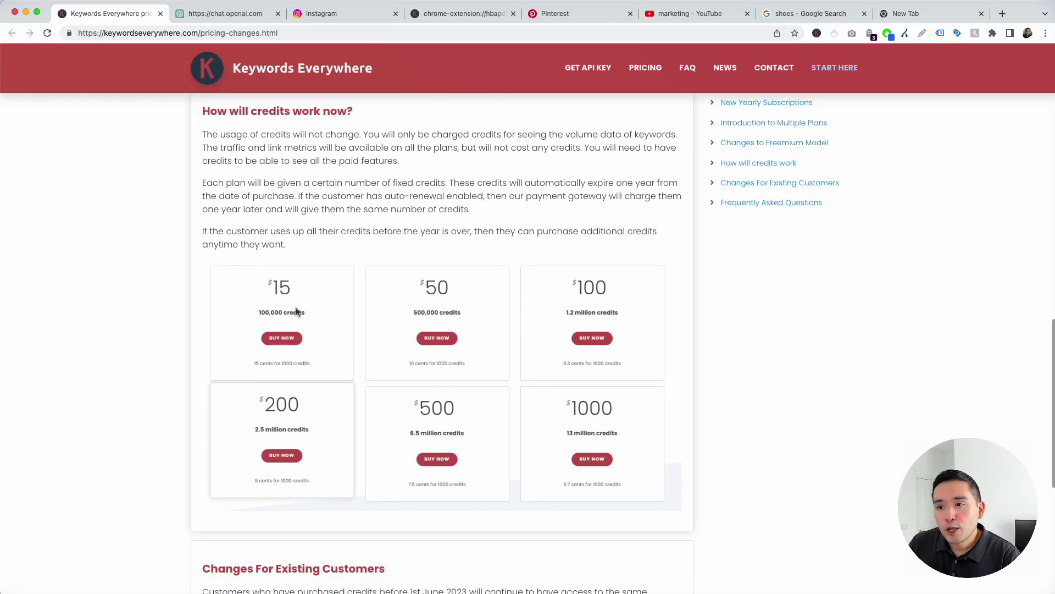
Scroll past the credit package cards to the existing-customer rules on pre-1 June 2023 credits
scroll(294, 309, up, 5)
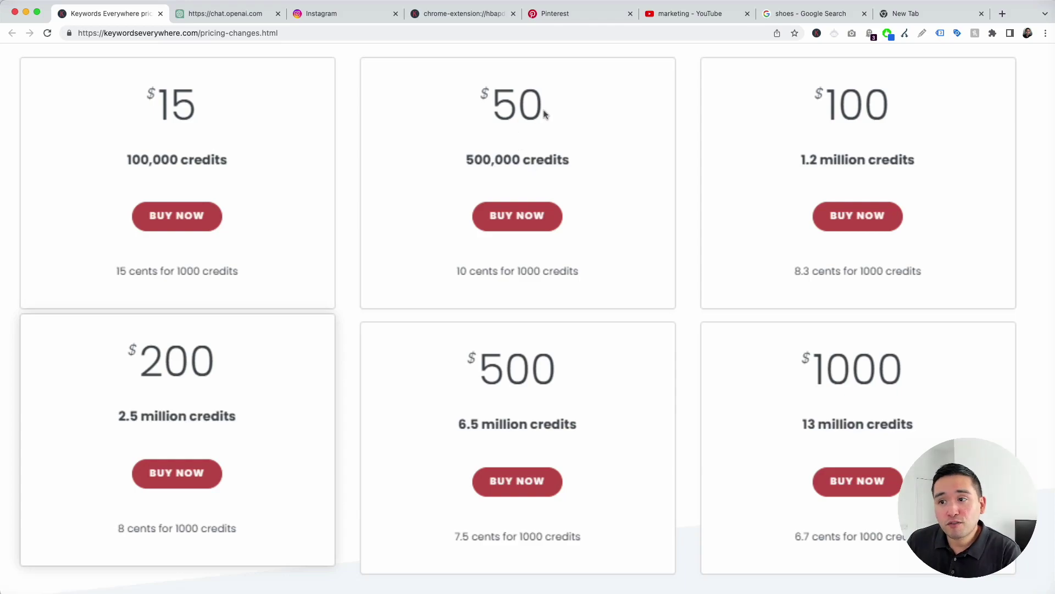
scroll(543, 357, down, 5)
scroll(545, 357, down, 3)
scroll(522, 345, down, 2)
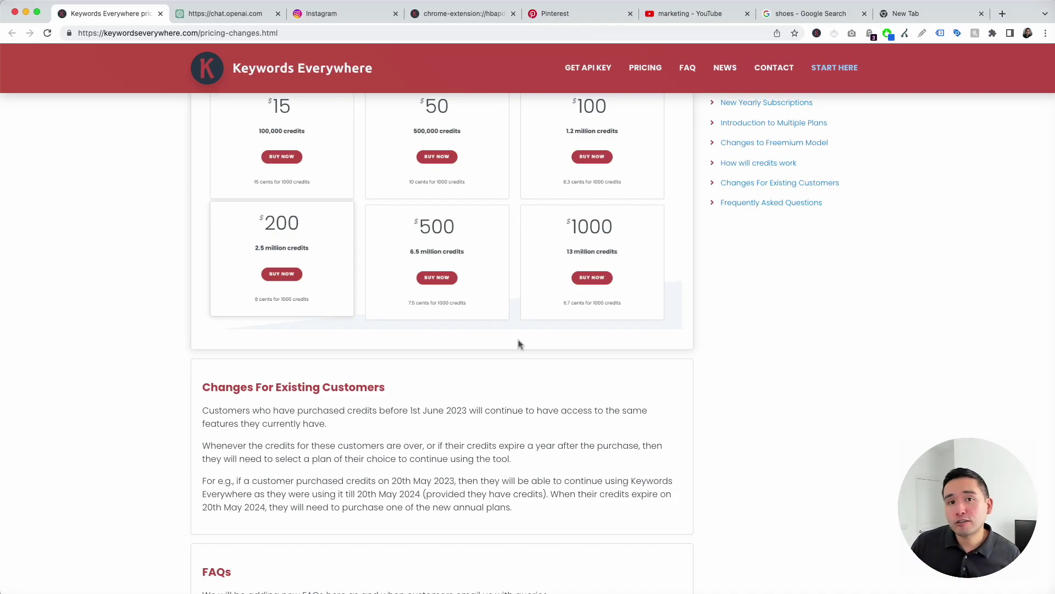
scroll(517, 344, down, 2)
scroll(517, 345, down, 1)
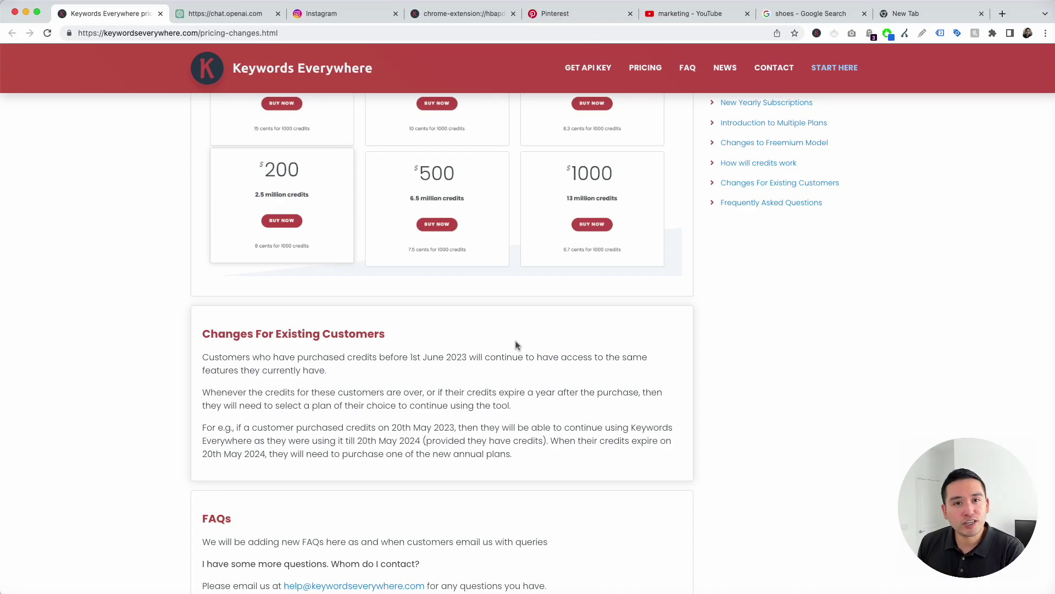
Scroll down to the page footer, then back up to the three free Freemium features
scroll(511, 360, down, 3)
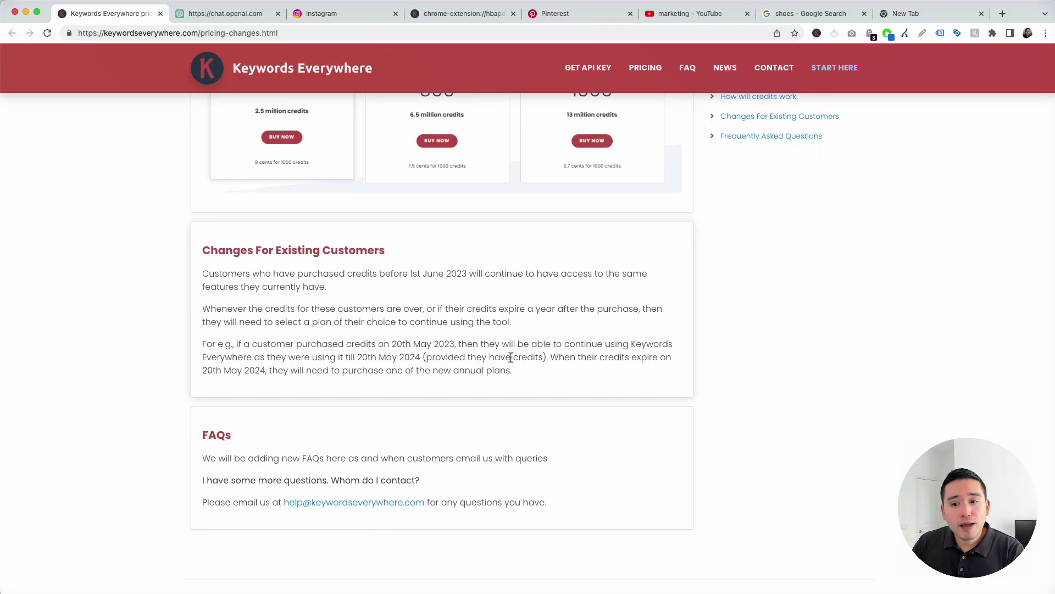
scroll(330, 528, down, 1)
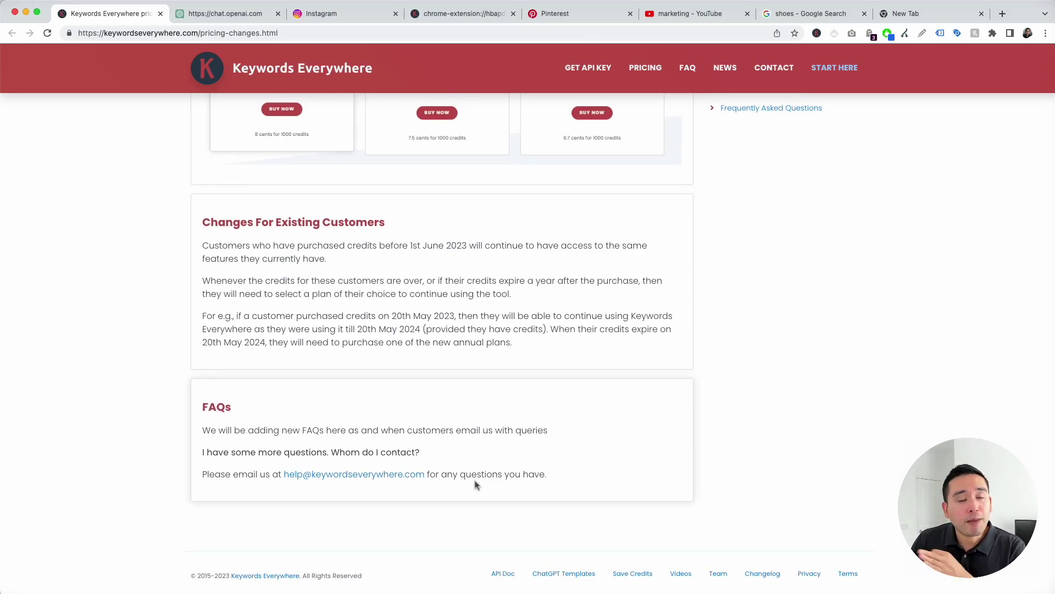
scroll(476, 484, up, 5)
scroll(475, 482, up, 6)
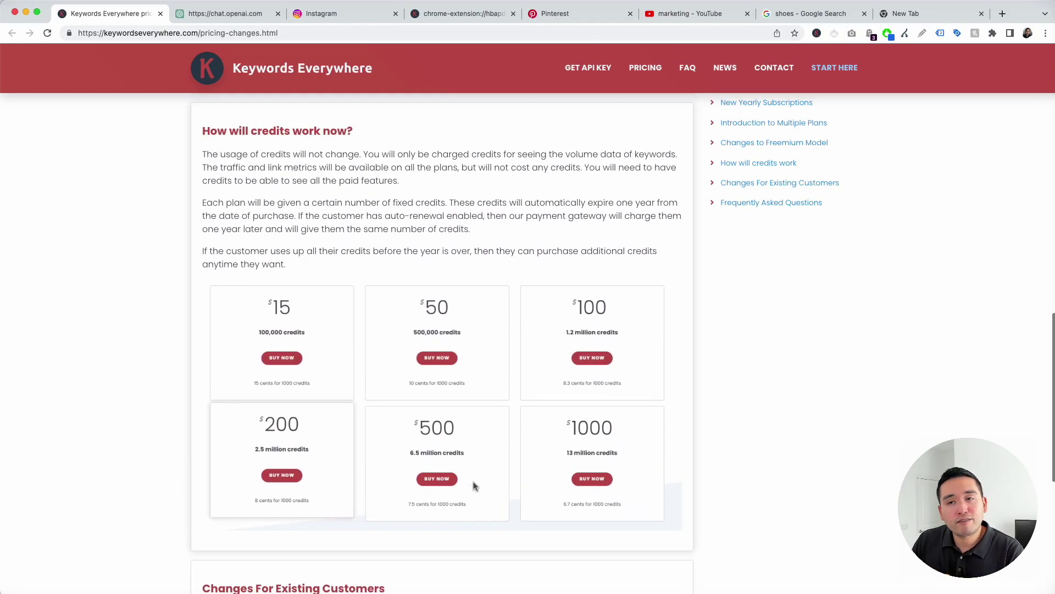
scroll(475, 486, up, 2)
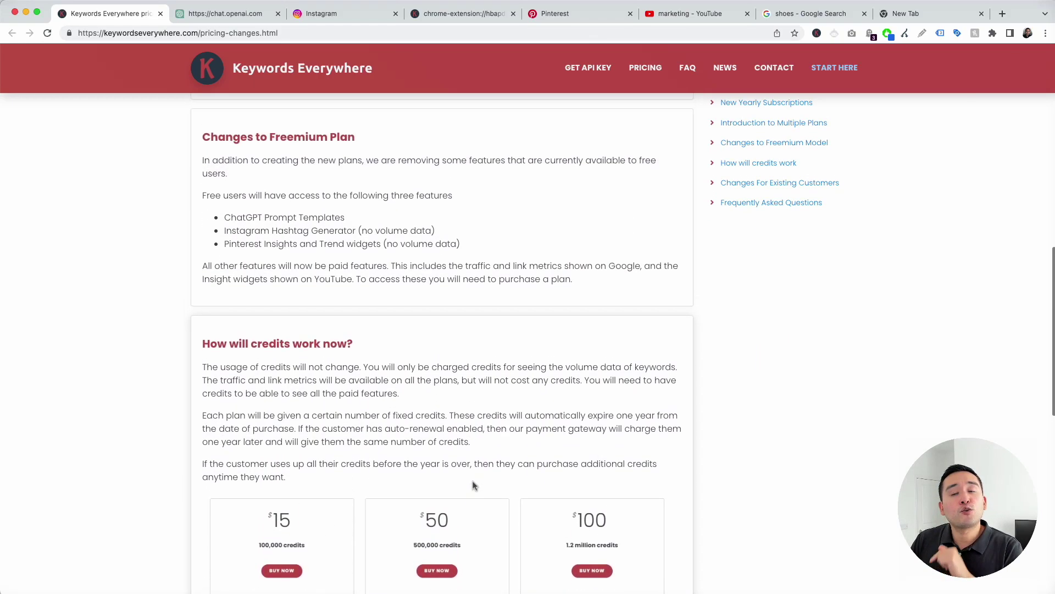